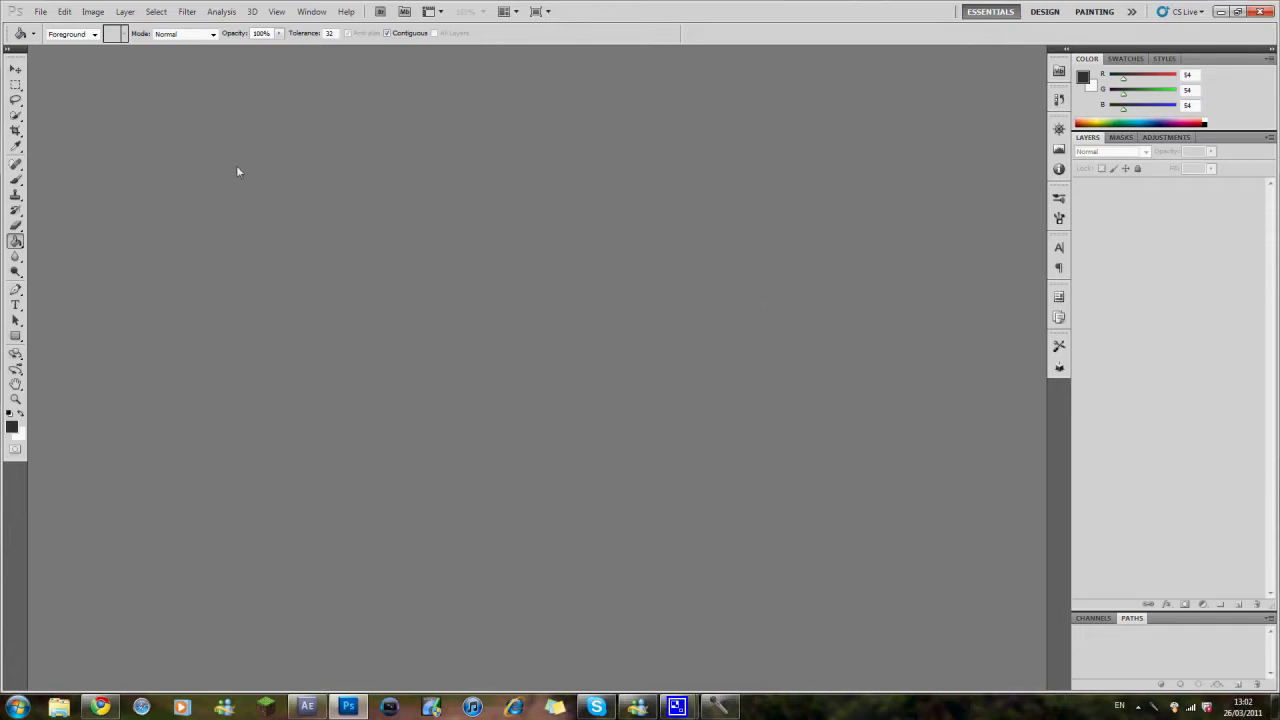
Create a new 1920 x 1080 pixel RGB document at 72 pixels/inch with a white background
click(40, 11)
click(50, 23)
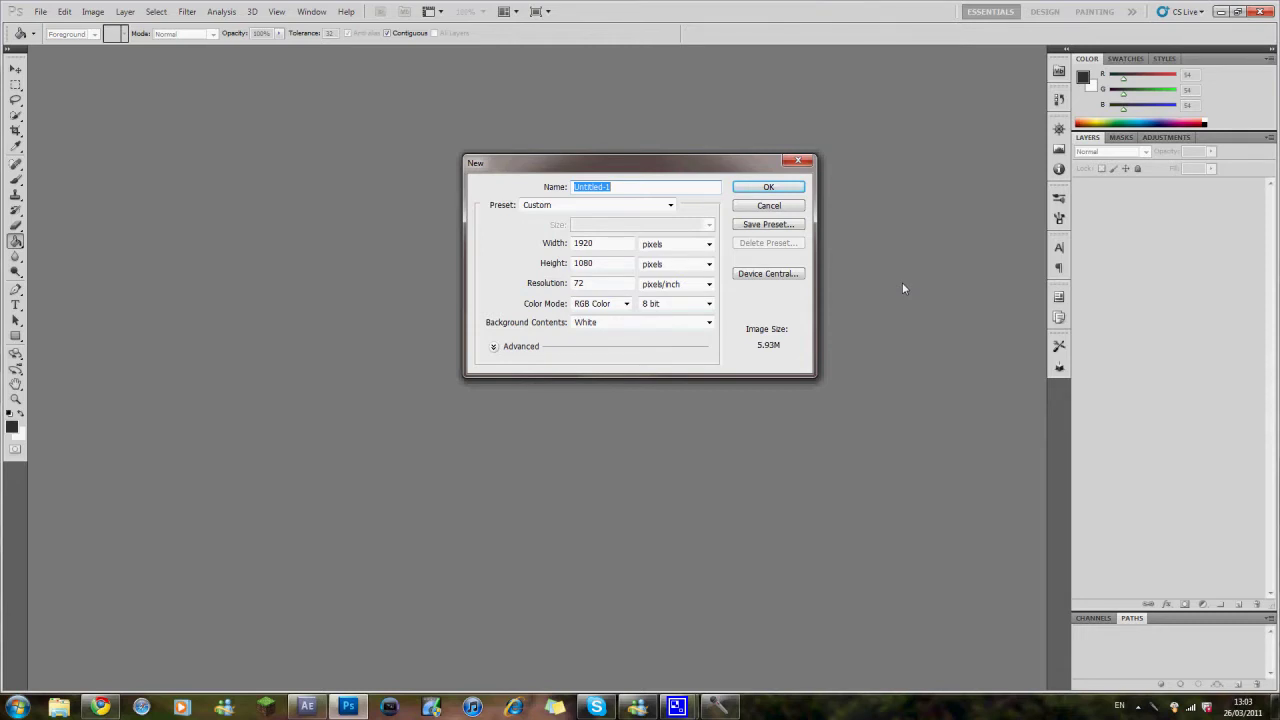
key(Return)
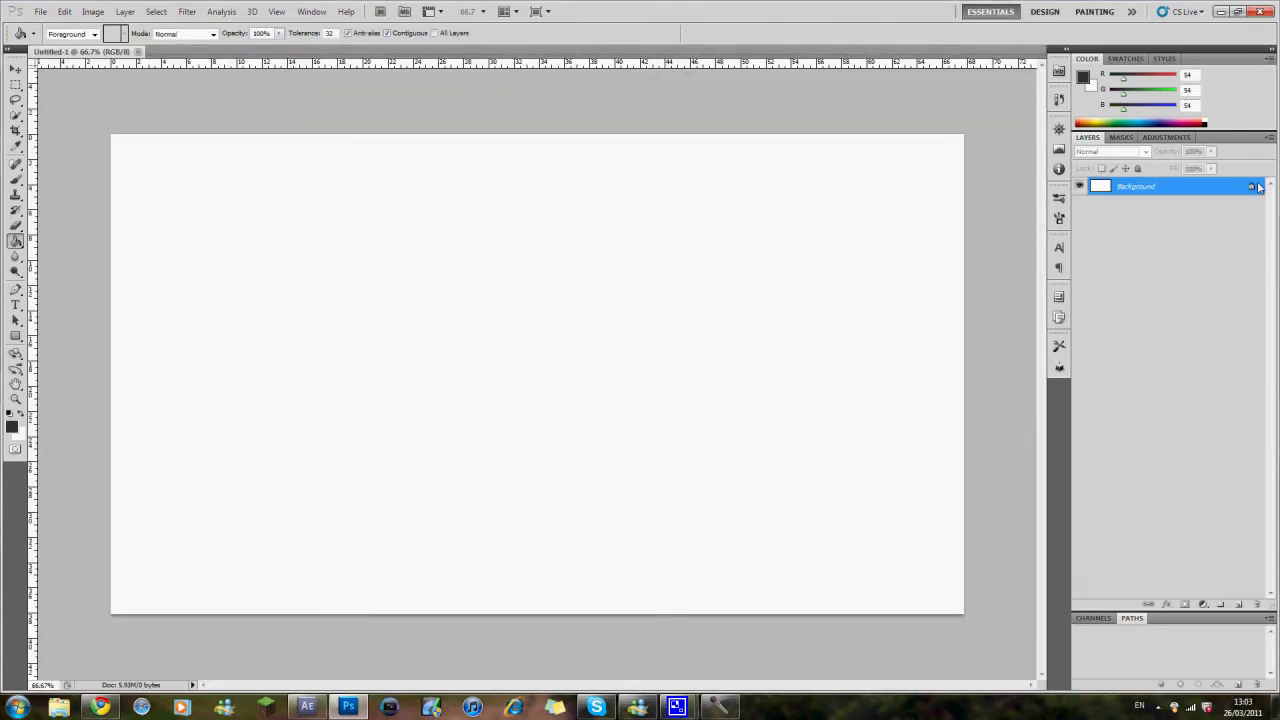
Convert the locked background into a regular layer and rename it "Base"
double_click(1252, 188)
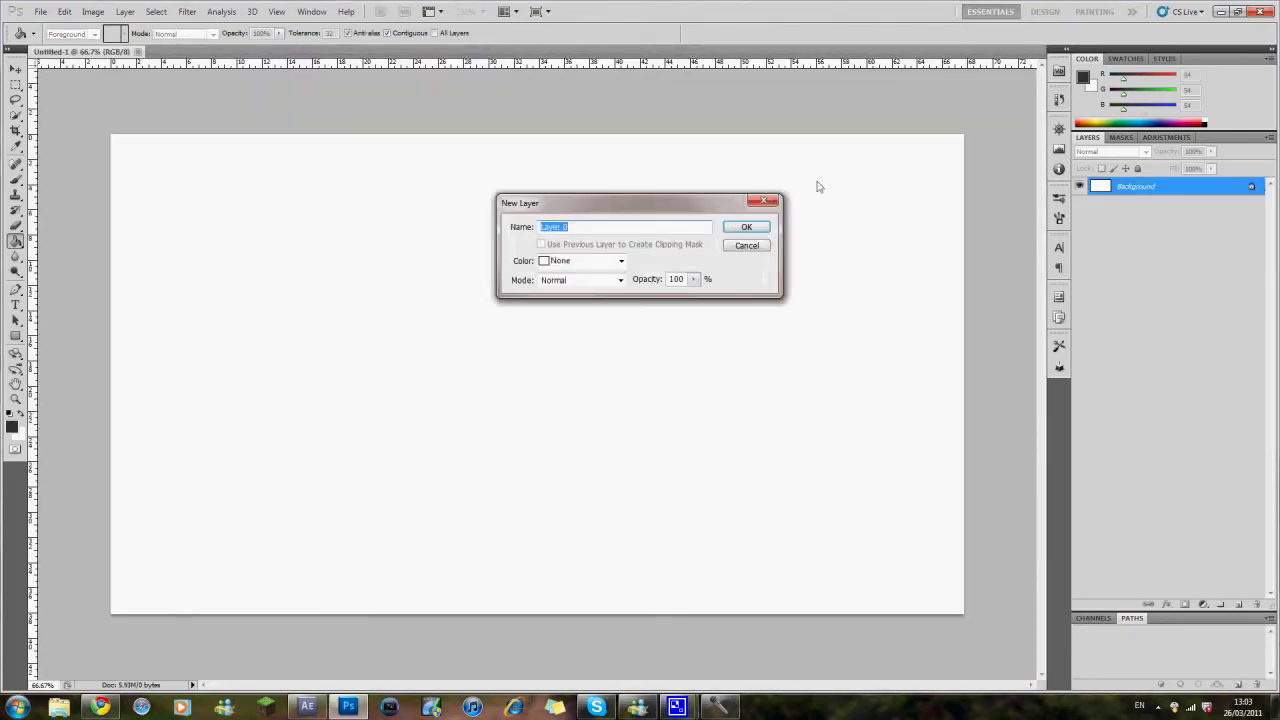
click(749, 229)
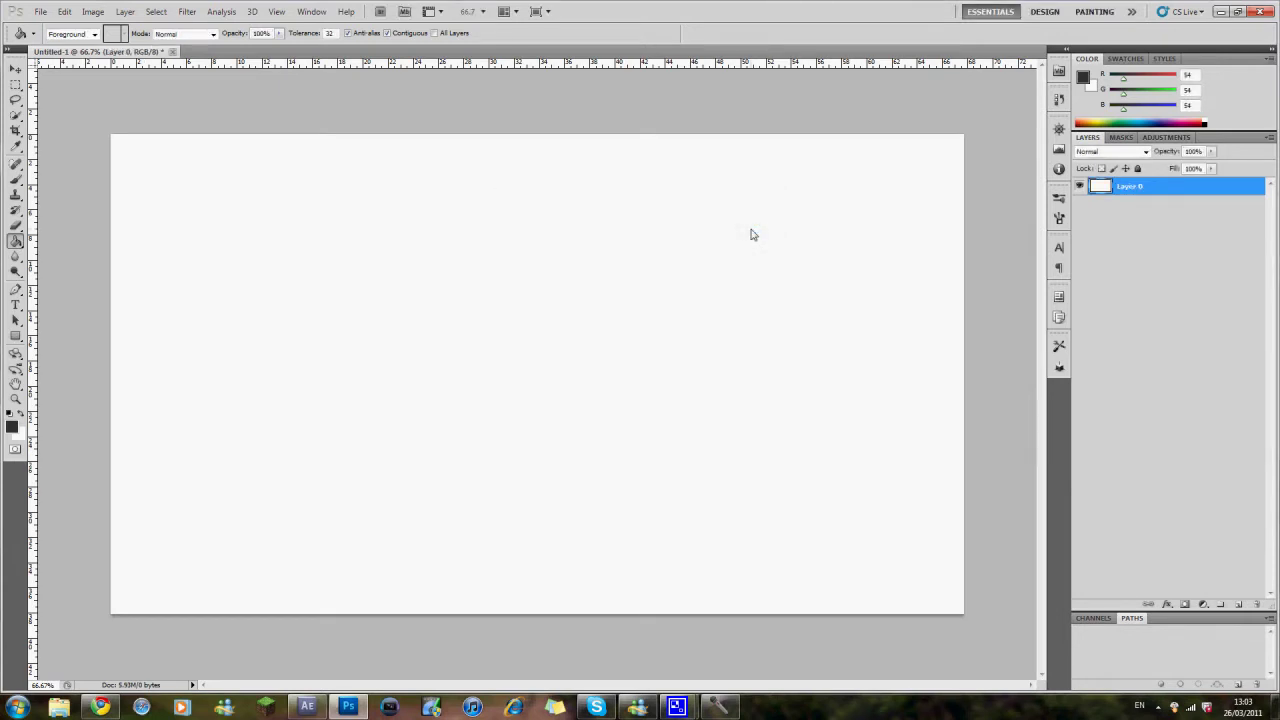
double_click(1143, 188)
text(Base)
key(Return)
Add a new blank layer above the Base layer with the default settings
click(125, 11)
mouse_move(144, 26)
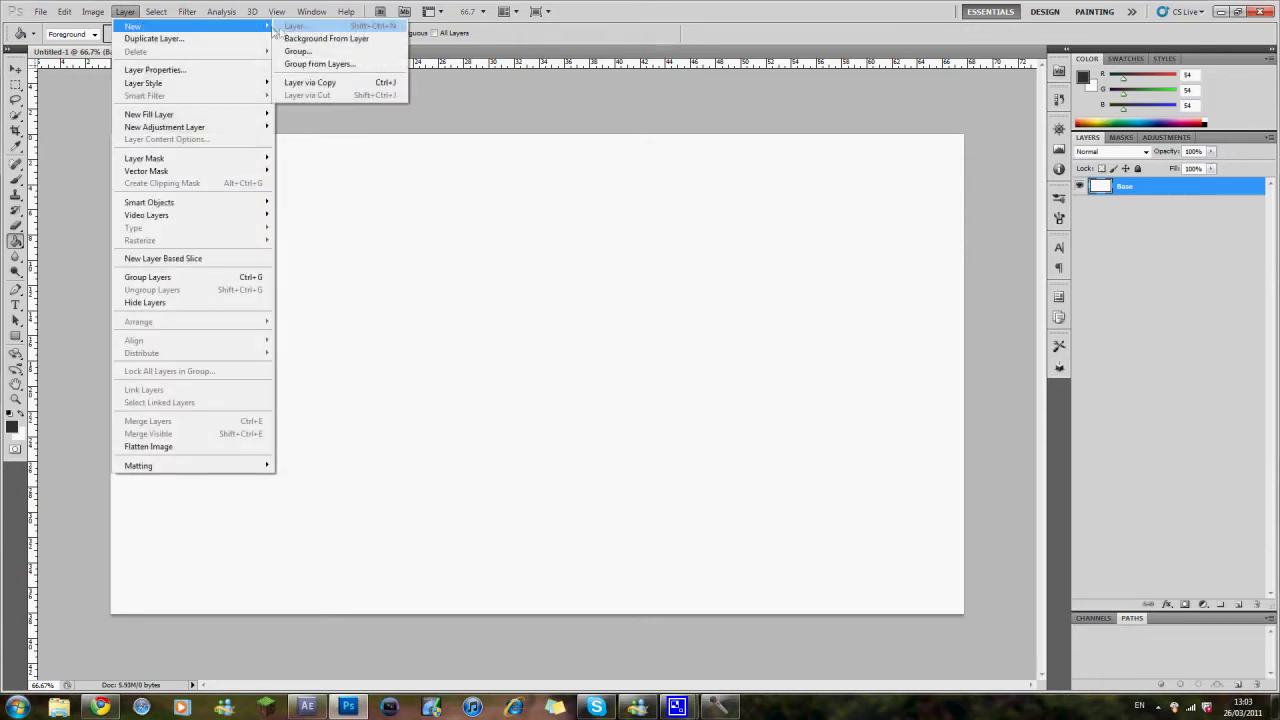
click(300, 26)
click(756, 234)
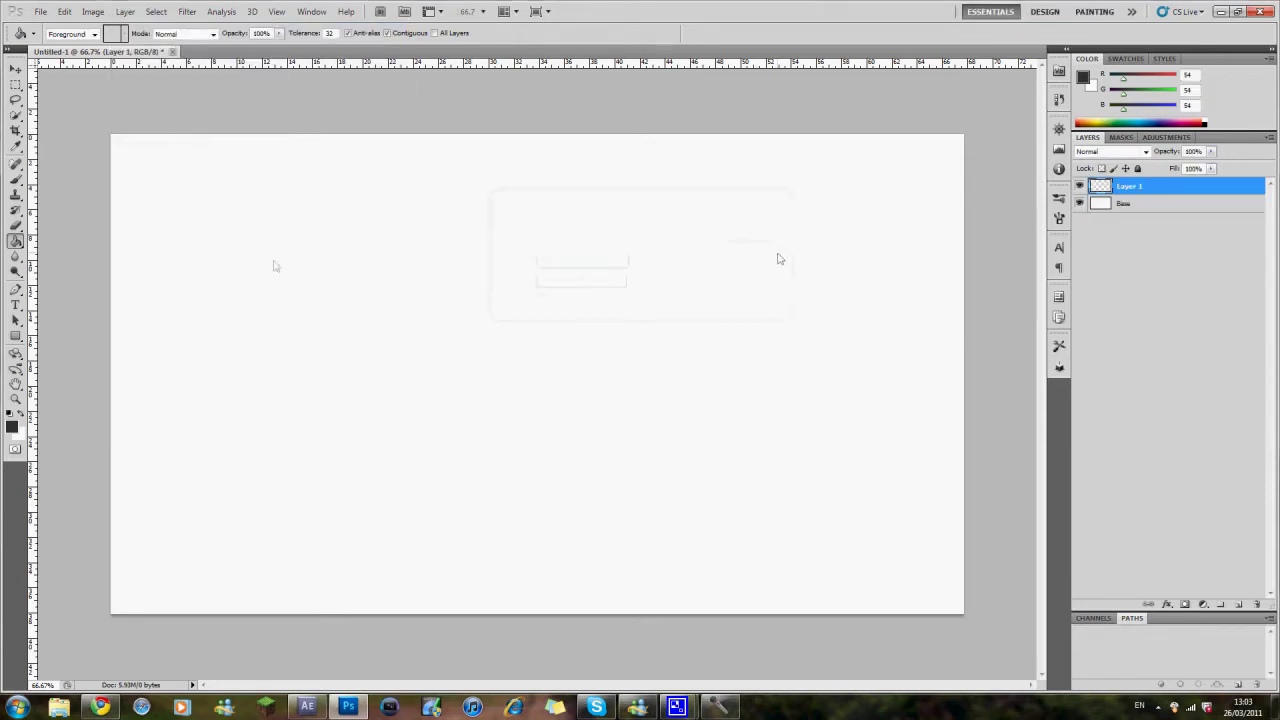
Fill the new blank layer with dark grey #363636 using the Paint Bucket
click(1082, 77)
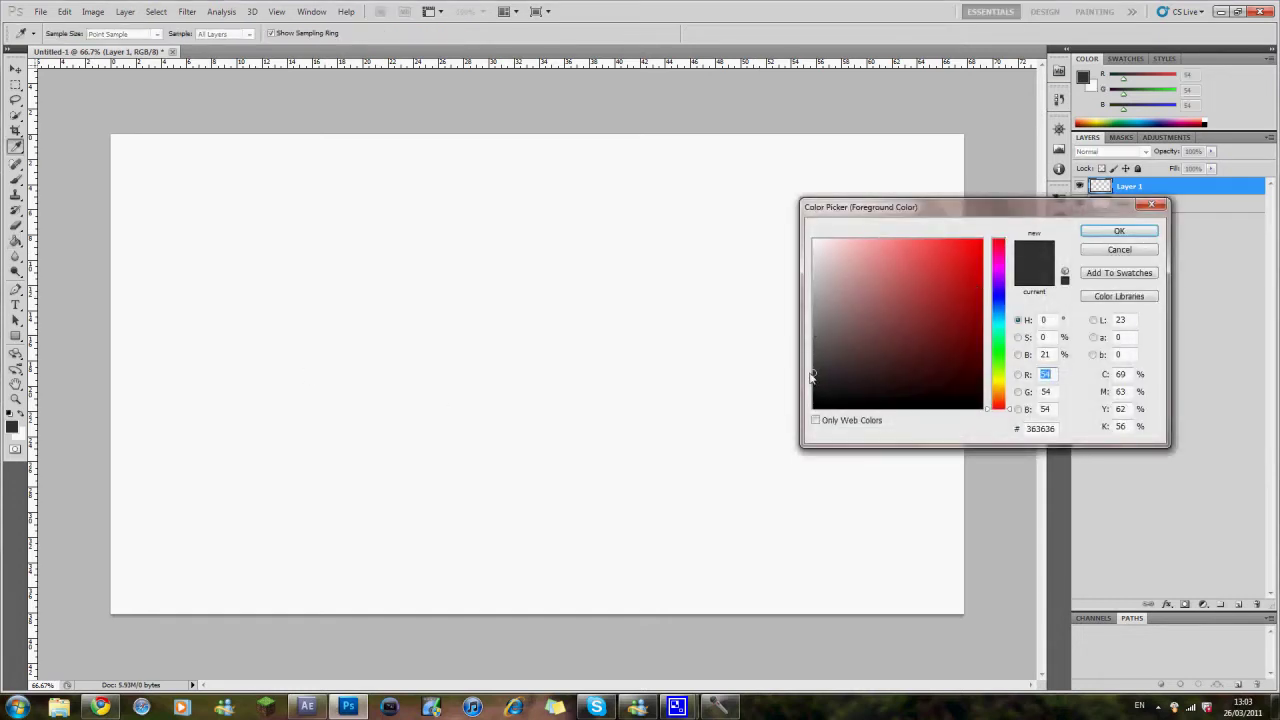
click(1133, 233)
key(g)
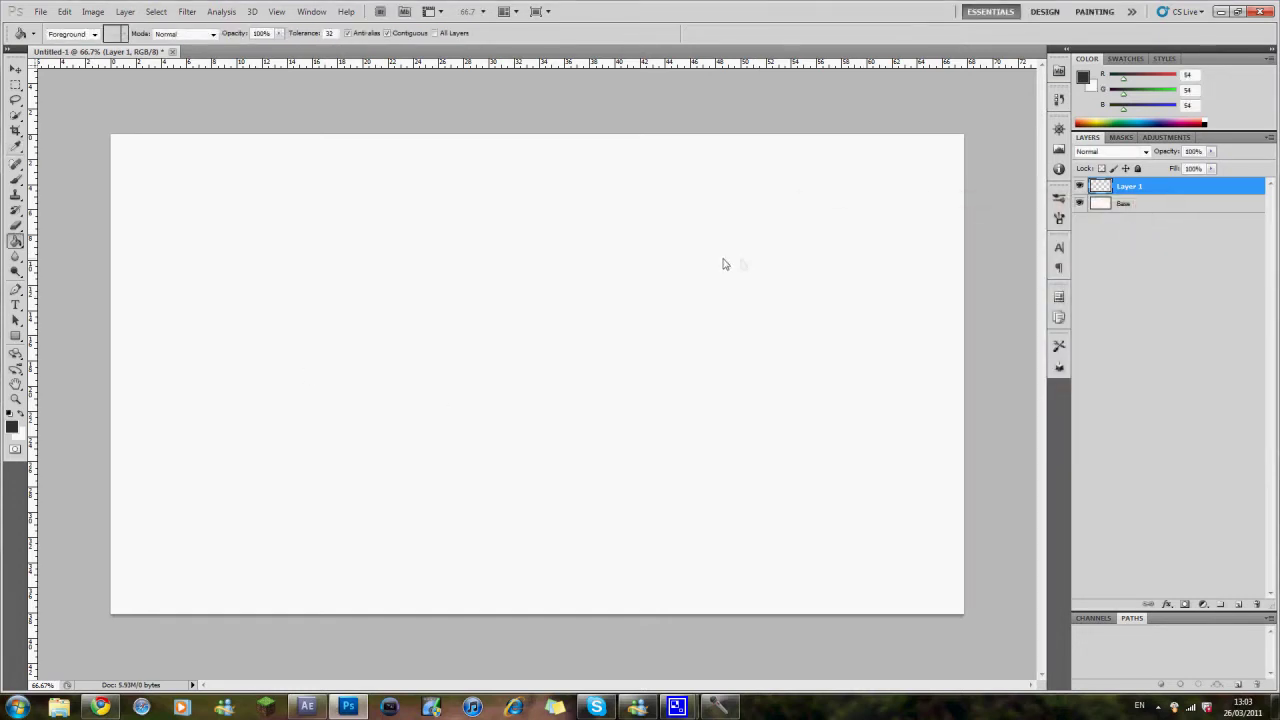
click(725, 260)
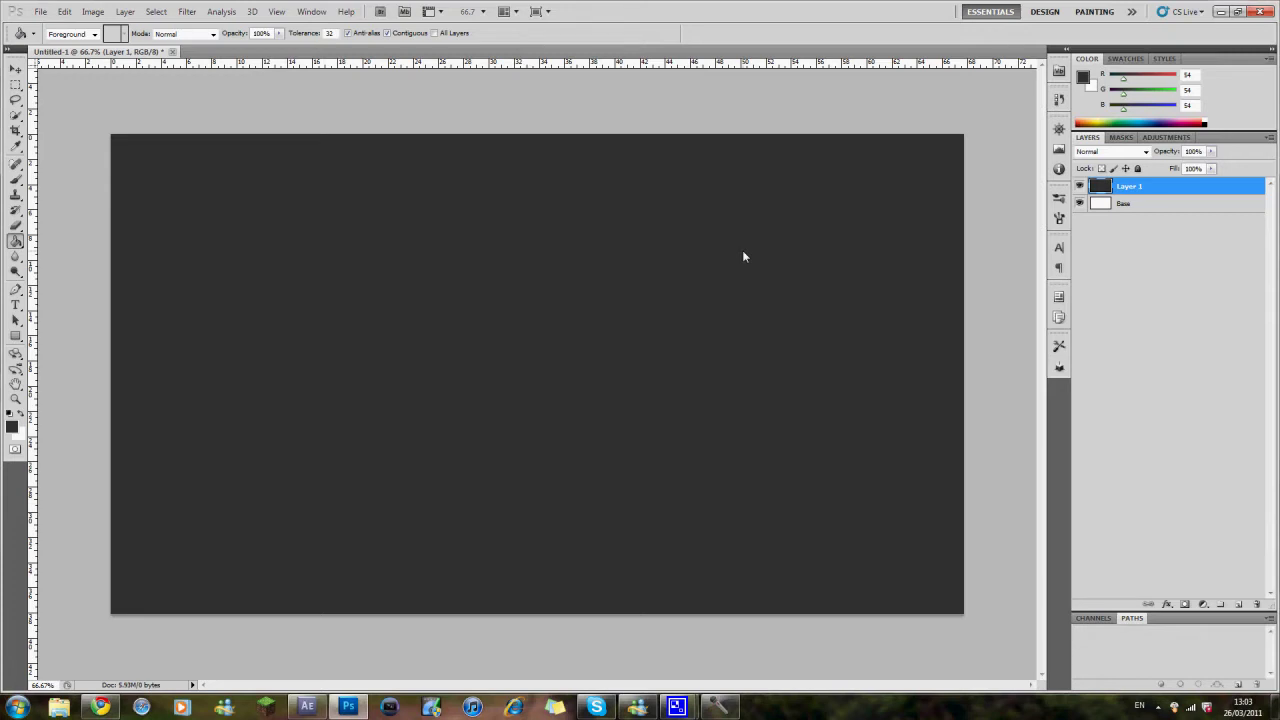
Apply a custom Lens Correction vignette to the dark grey layer with amount -75 and midpoint 0
click(188, 12)
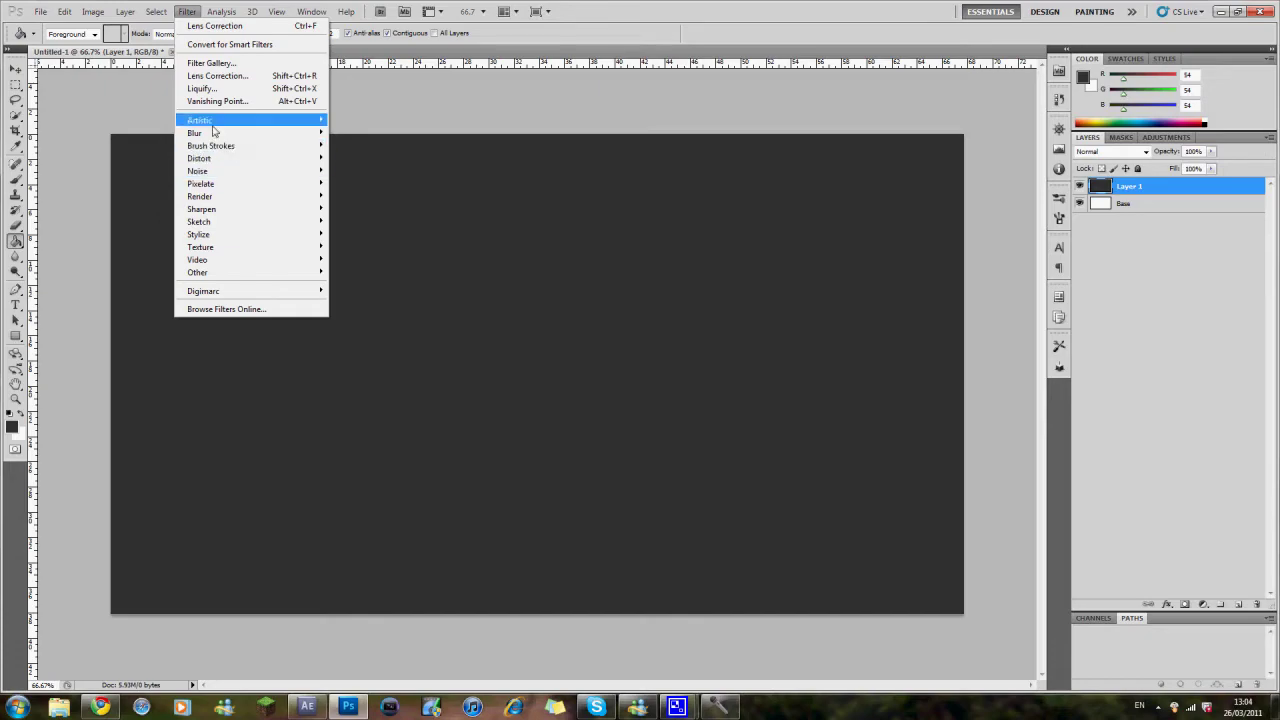
click(223, 80)
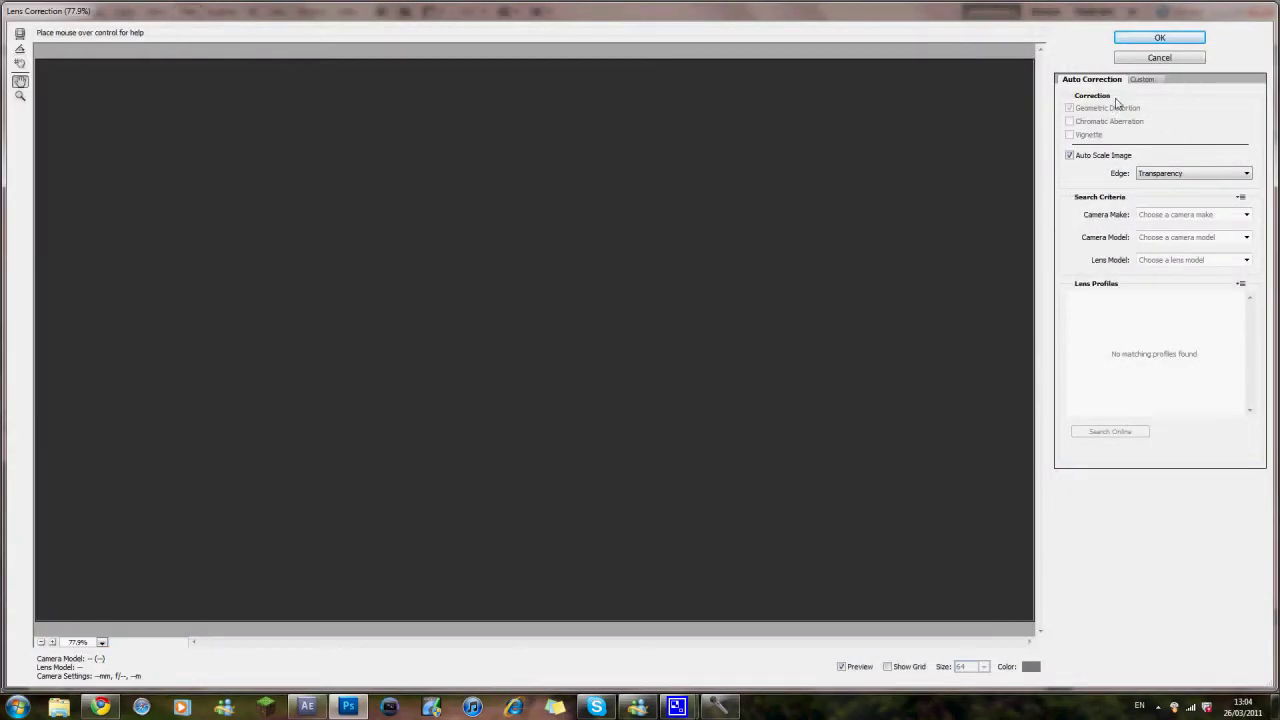
click(1140, 80)
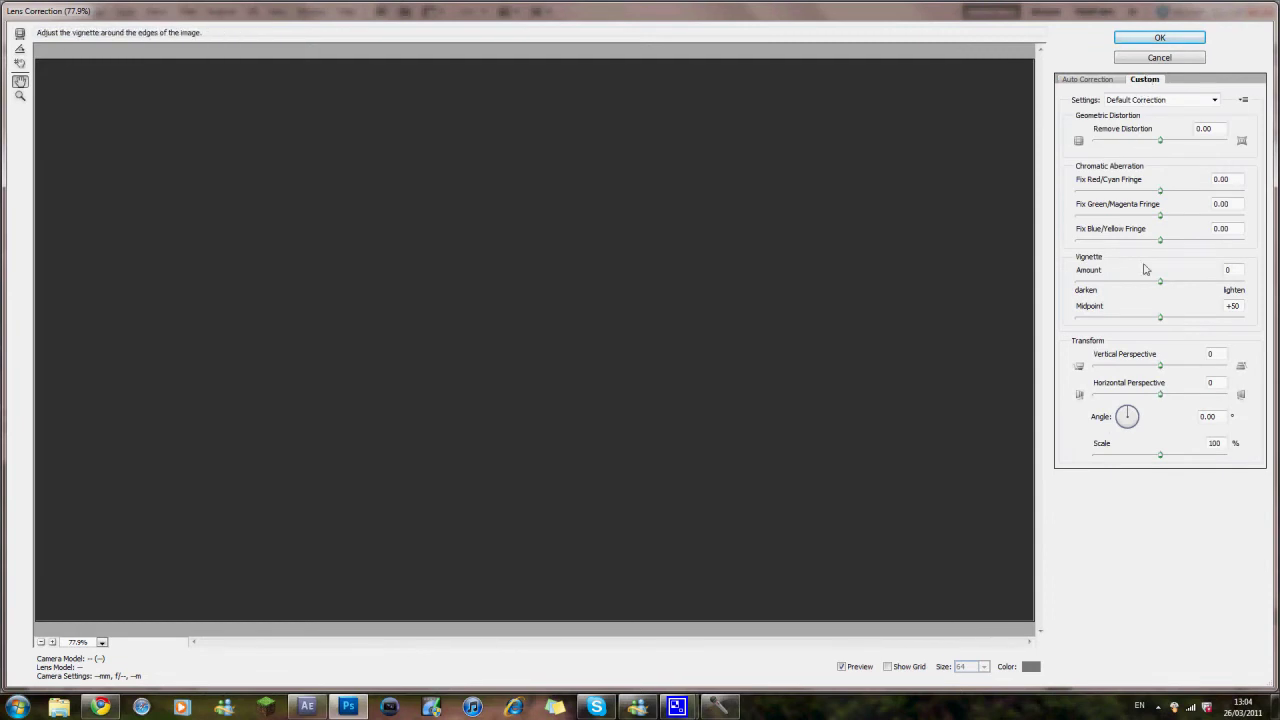
click(1229, 271)
text(-75)
click(1236, 306)
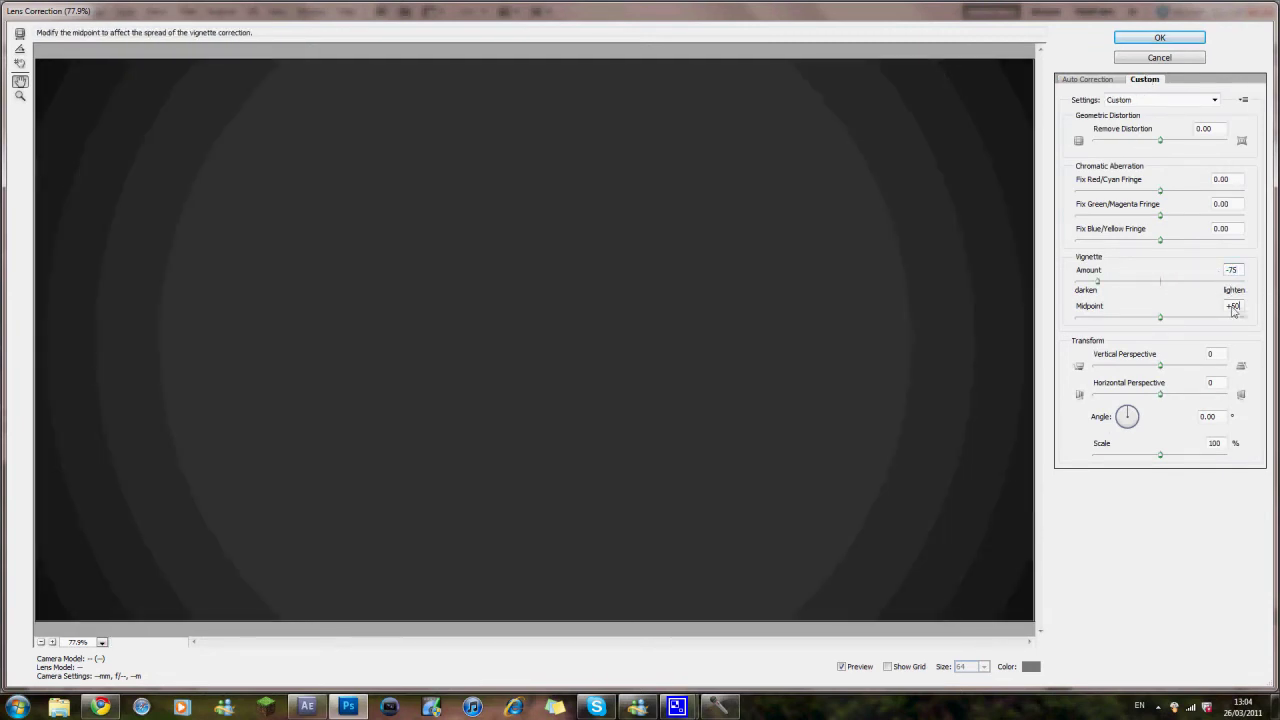
text(0)
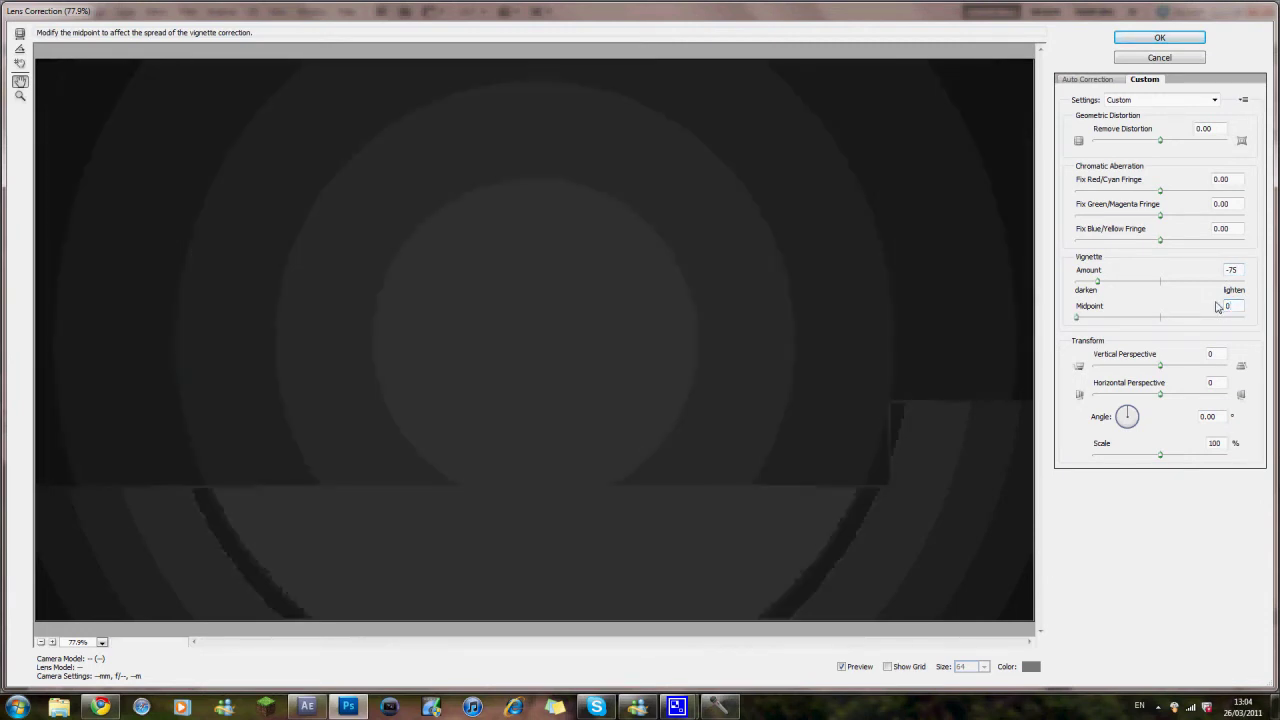
click(1163, 40)
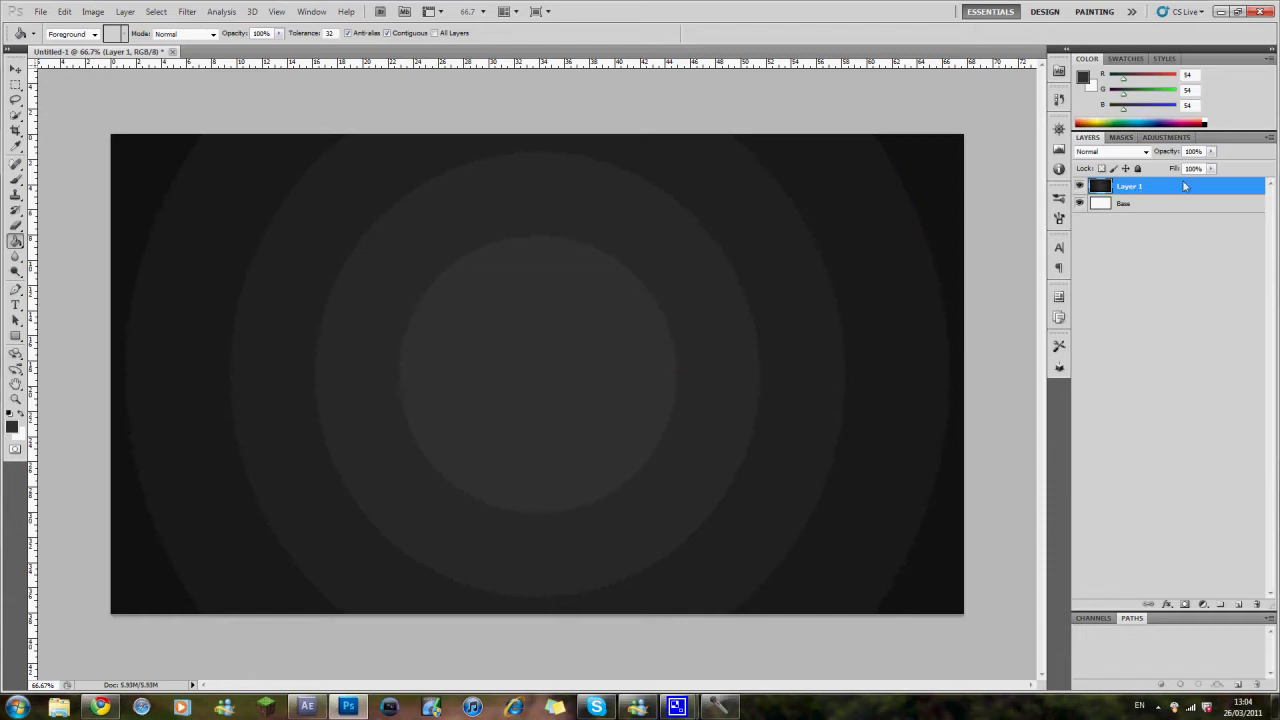
Duplicate Layer 1 and move the copy straight down until its upper edge forms a horizon line below the canvas centre
drag(1133, 190, 1243, 611)
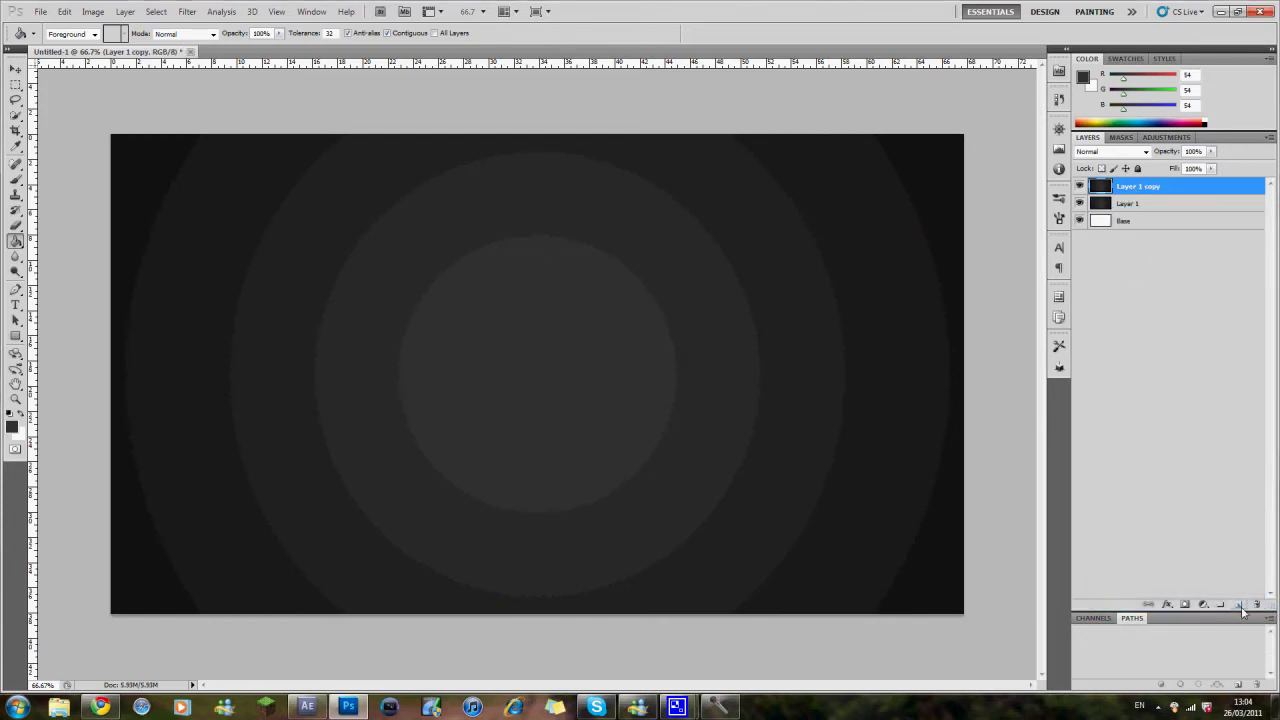
key(v)
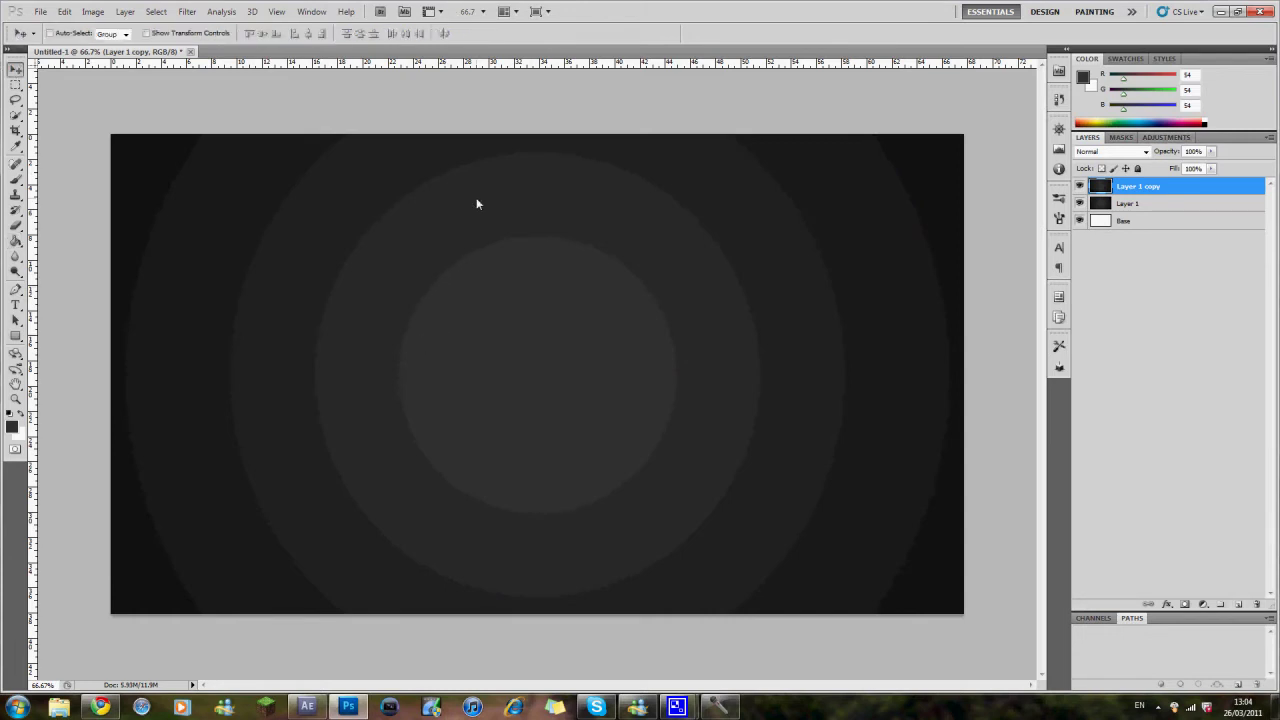
key(shift+Down)
key(shift+Down)
drag(484, 274, 484, 303)
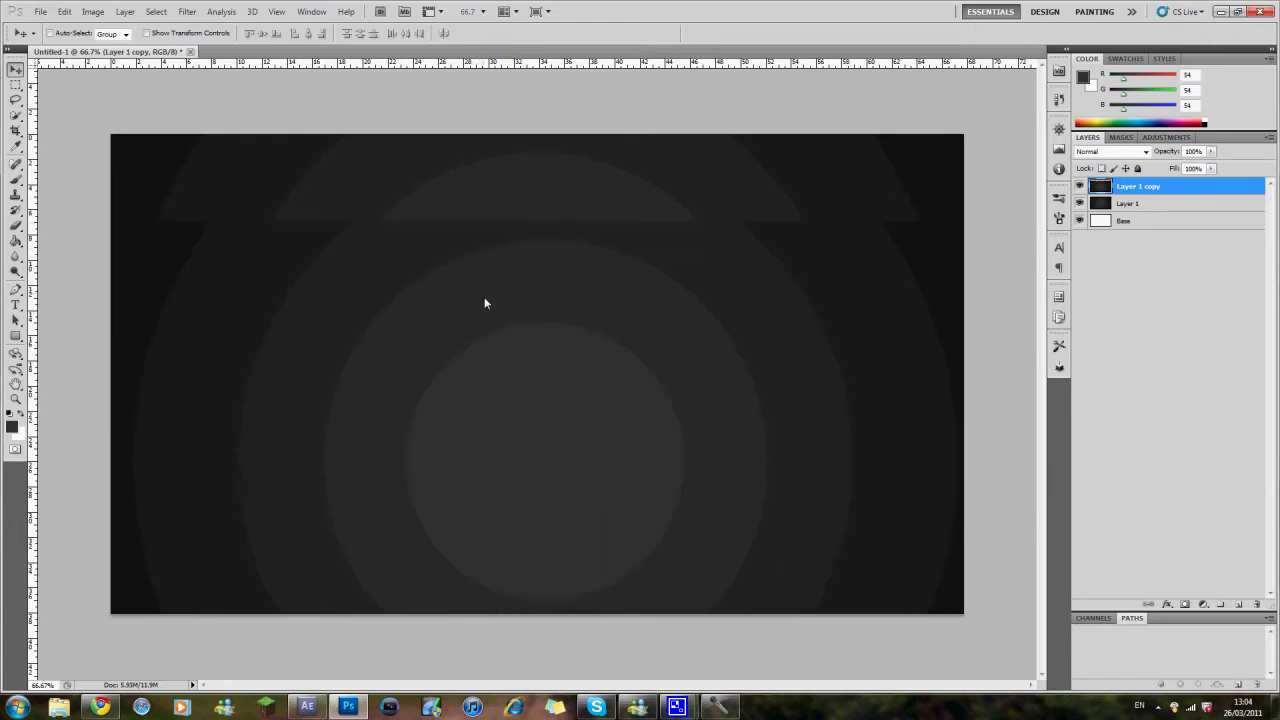
drag(491, 376, 478, 485)
key(shift+Down)
key(shift+Down)
key(shift+Down)
key(shift+Down)
key(shift+Down)
key(shift+Down)
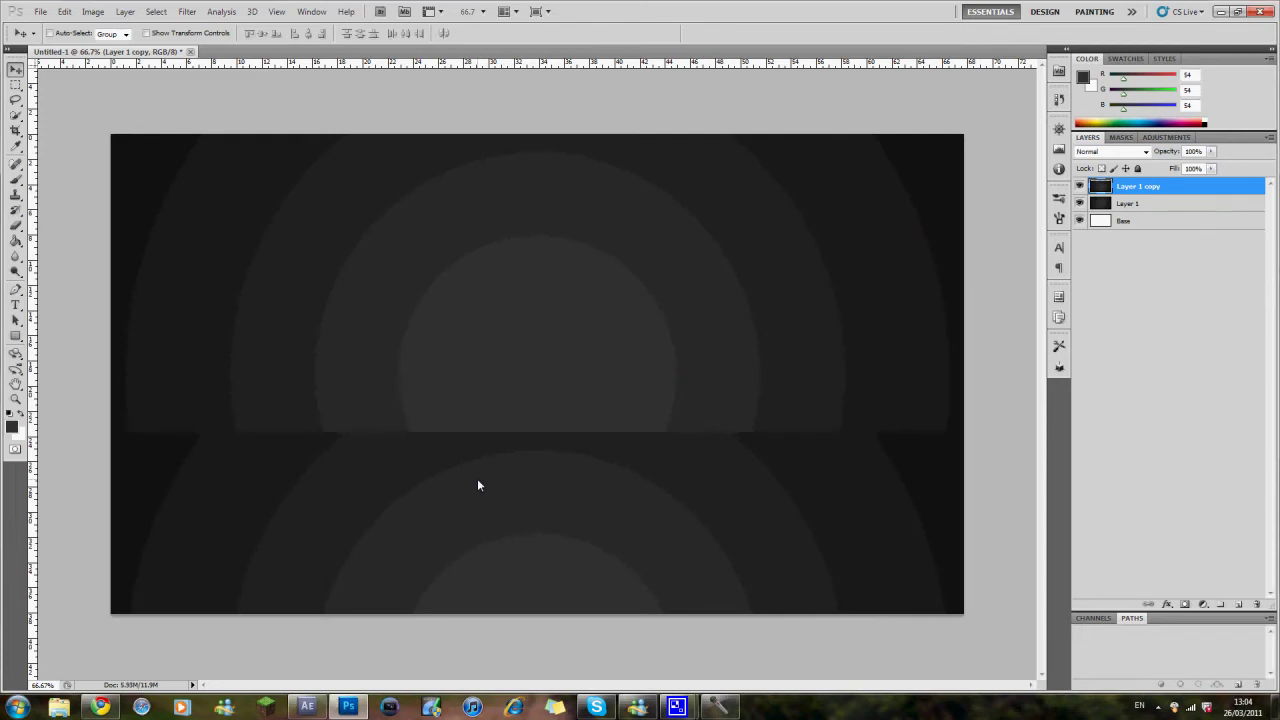
key(Down)
key(Down)
key(Down)
Erase the lower part of Layer 1 copy with a soft 1399 px eraser at 0% hardness, fading it below the horizon line
click(17, 228)
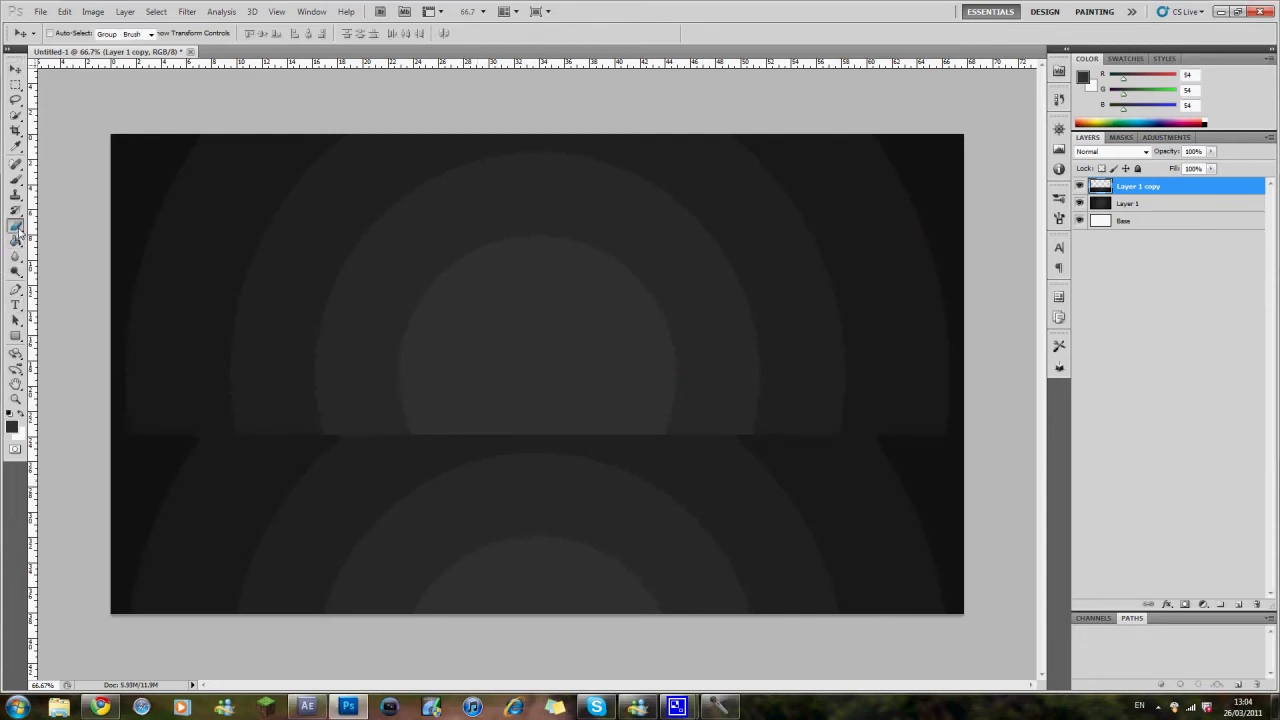
click(68, 33)
drag(140, 74, 147, 74)
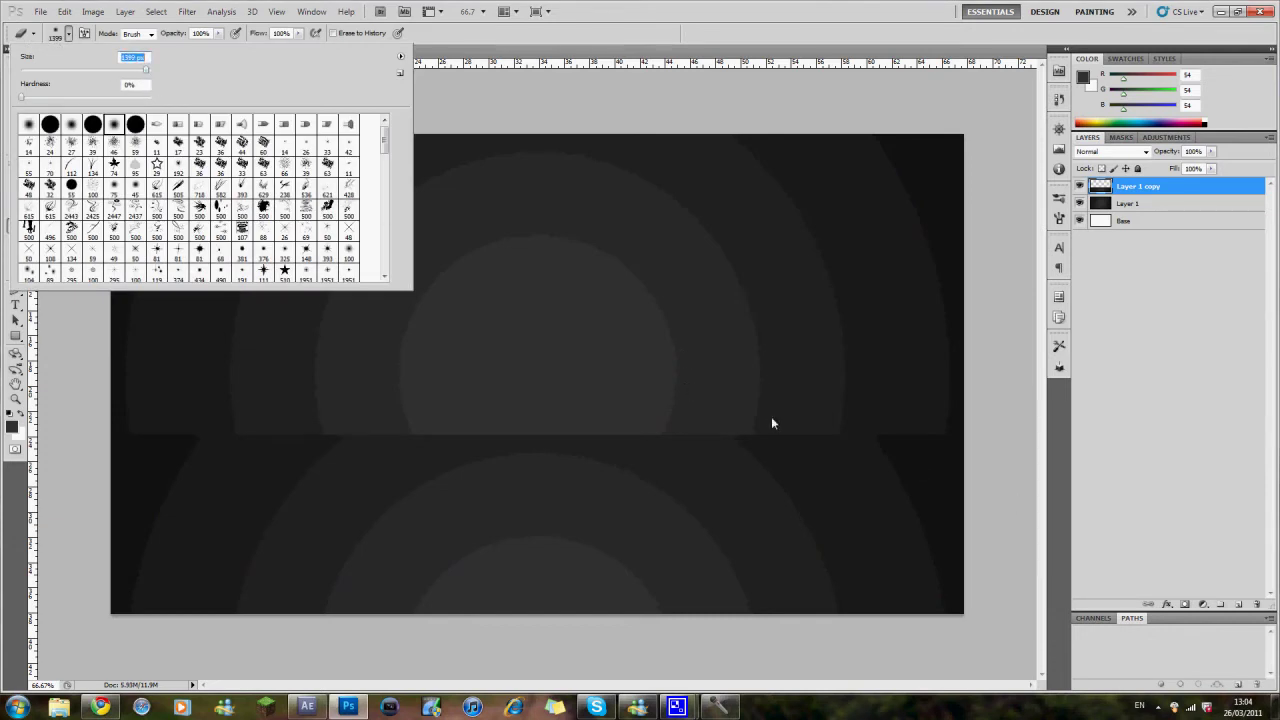
key(Return)
key(ctrl+minus)
key(ctrl+minus)
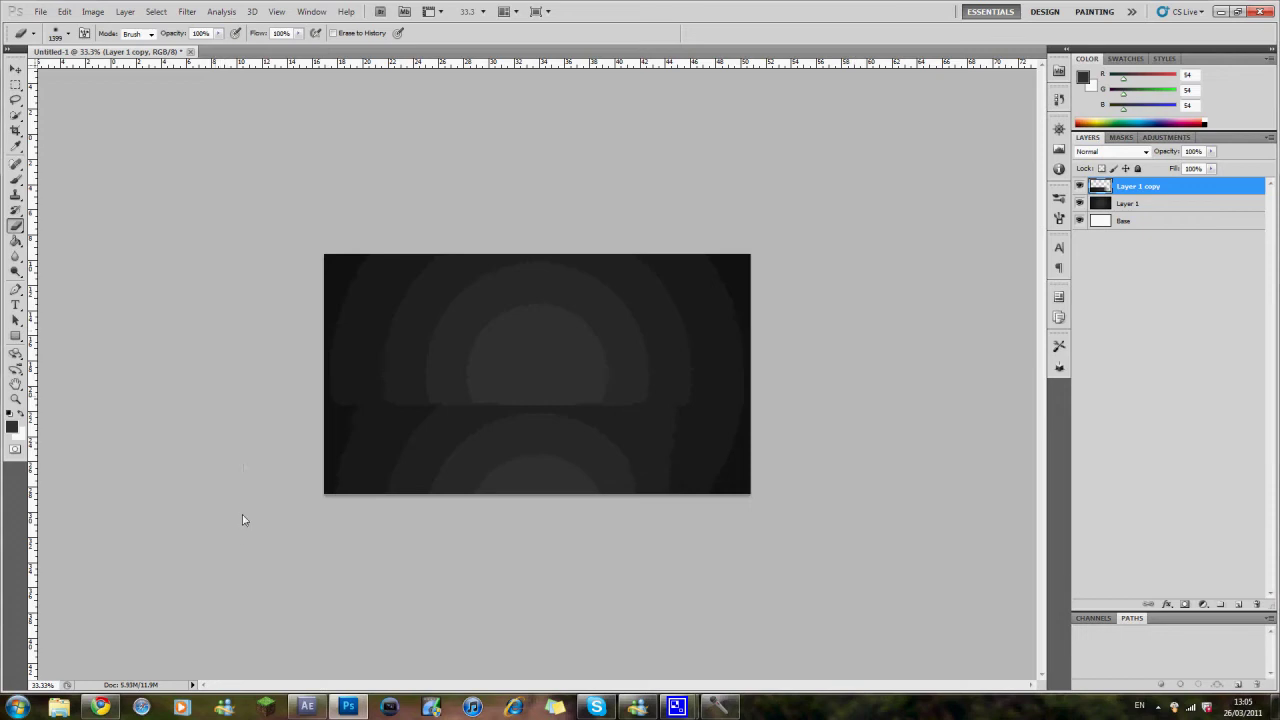
mouse_move(1003, 574)
mouse_down()
mouse_move(733, 607)
mouse_move(166, 601)
mouse_up()
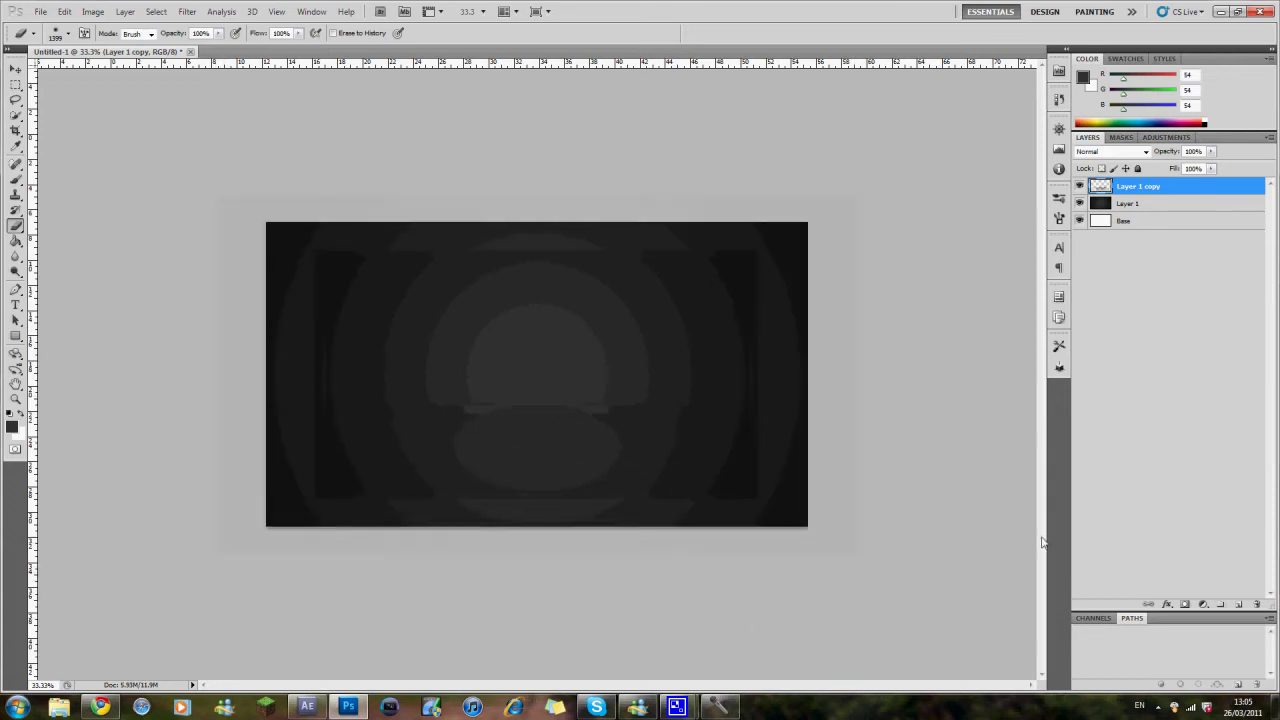
key(ctrl+plus)
key(ctrl+plus)
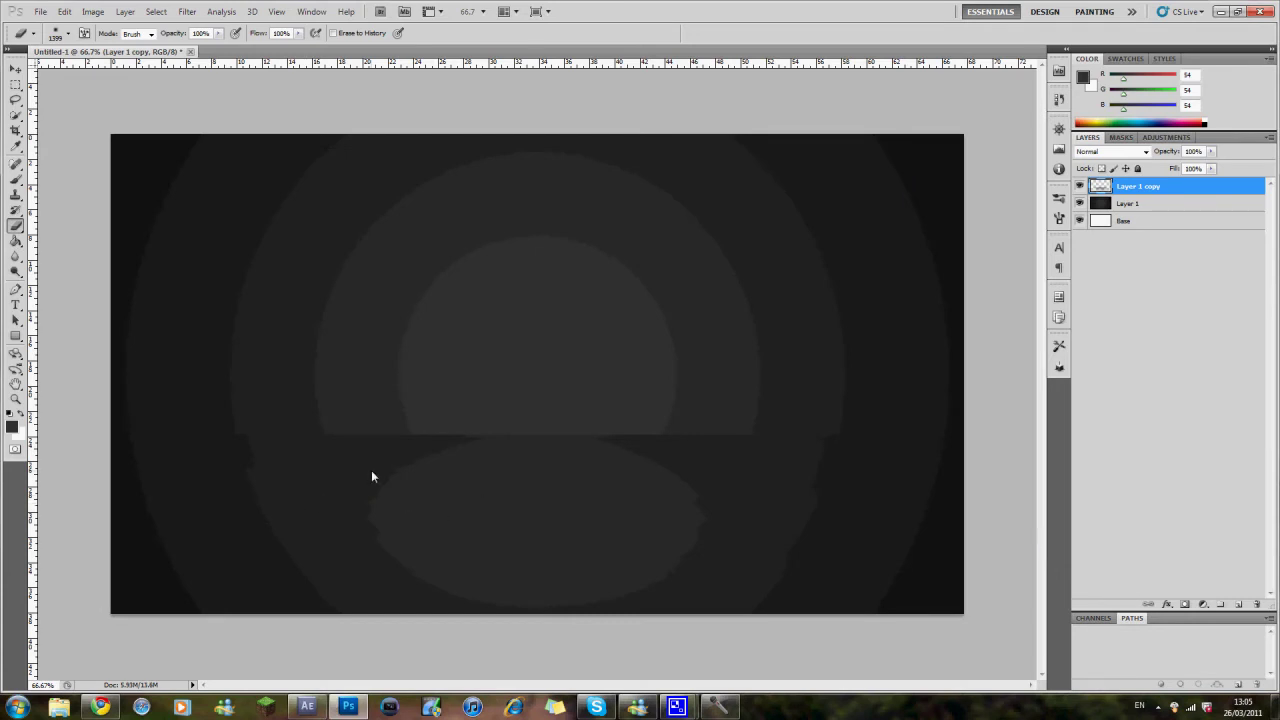
key(ctrl+minus)
key(ctrl+minus)
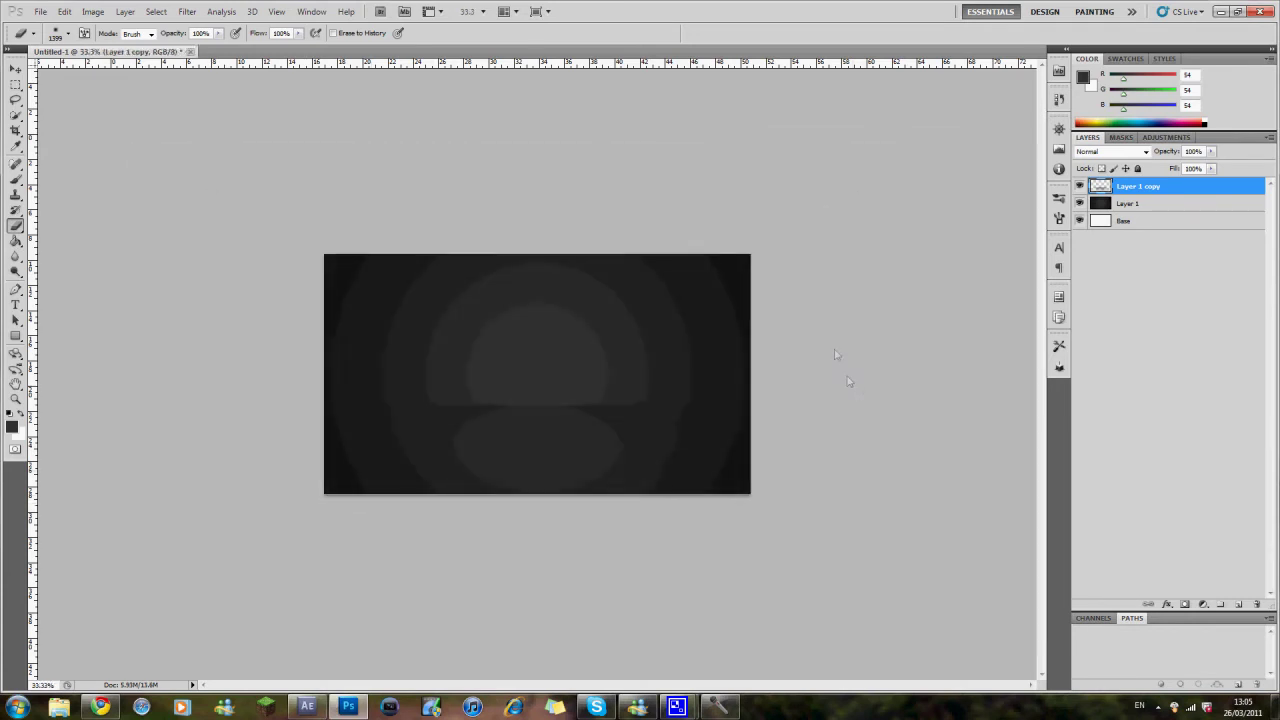
key(ctrl+plus)
key(ctrl+plus)
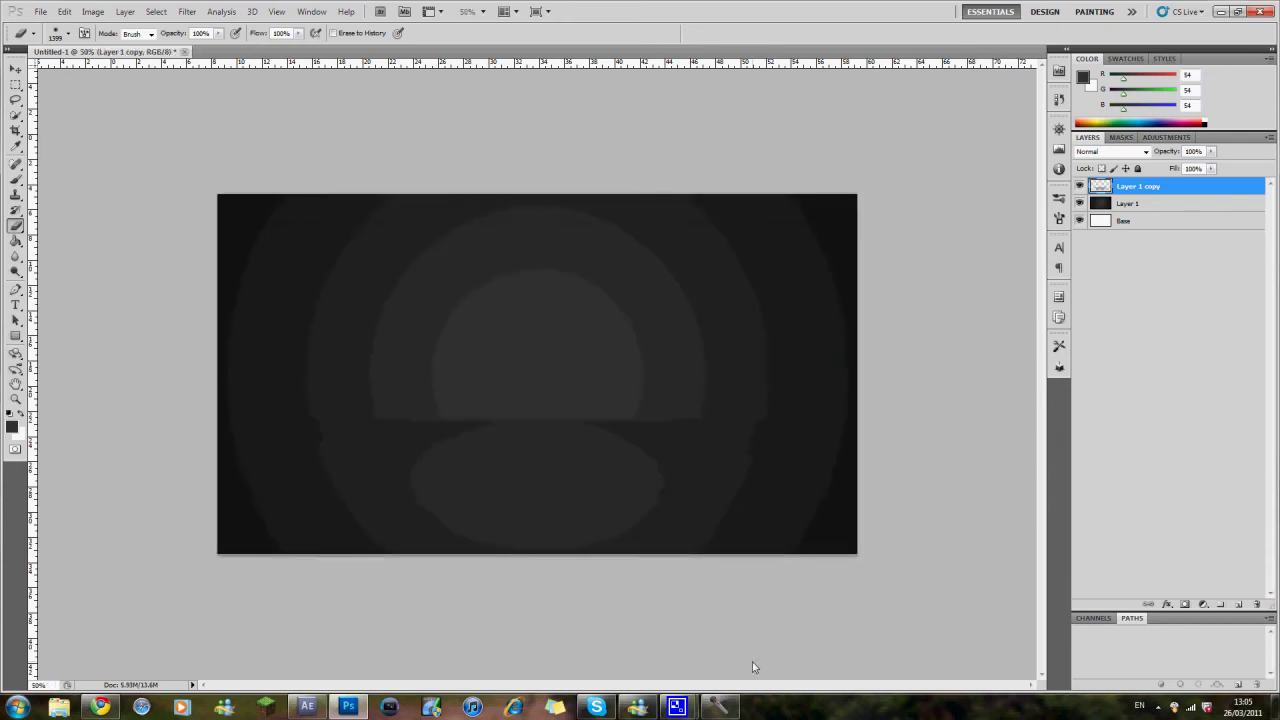
Add the text "Sample" near the canvas centre in Bebas Regular at 201 pt
click(17, 306)
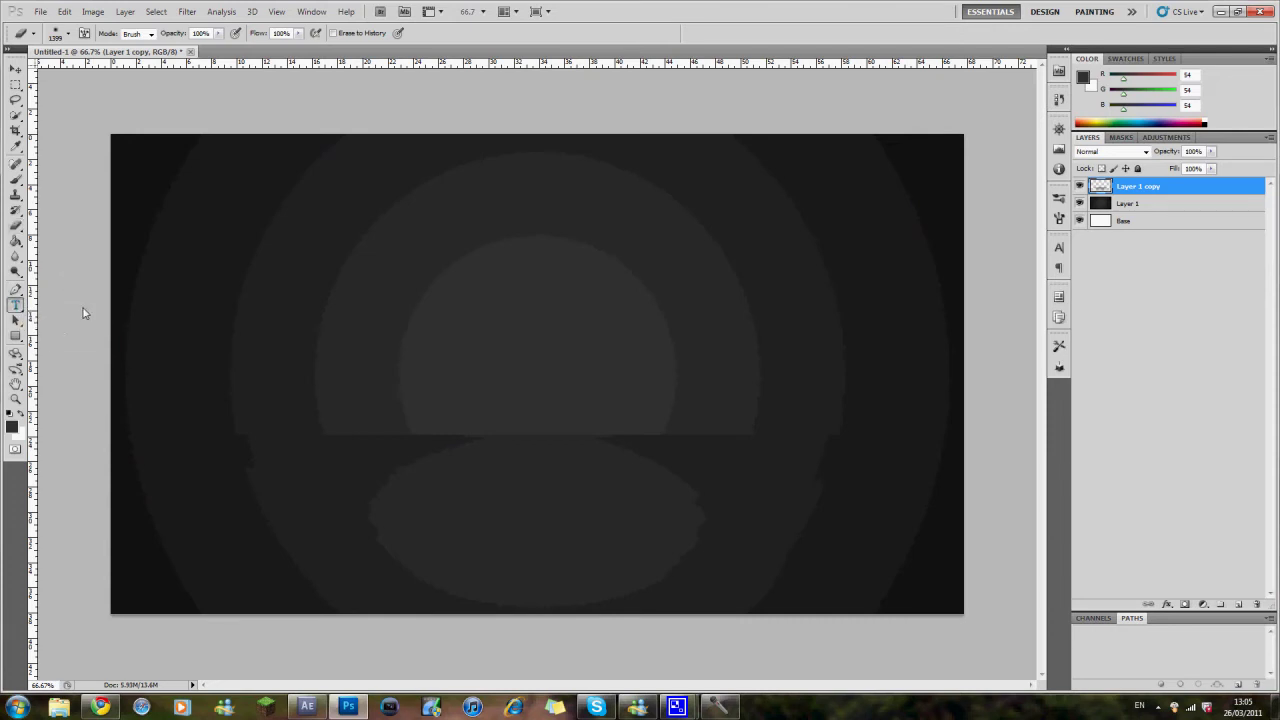
click(458, 404)
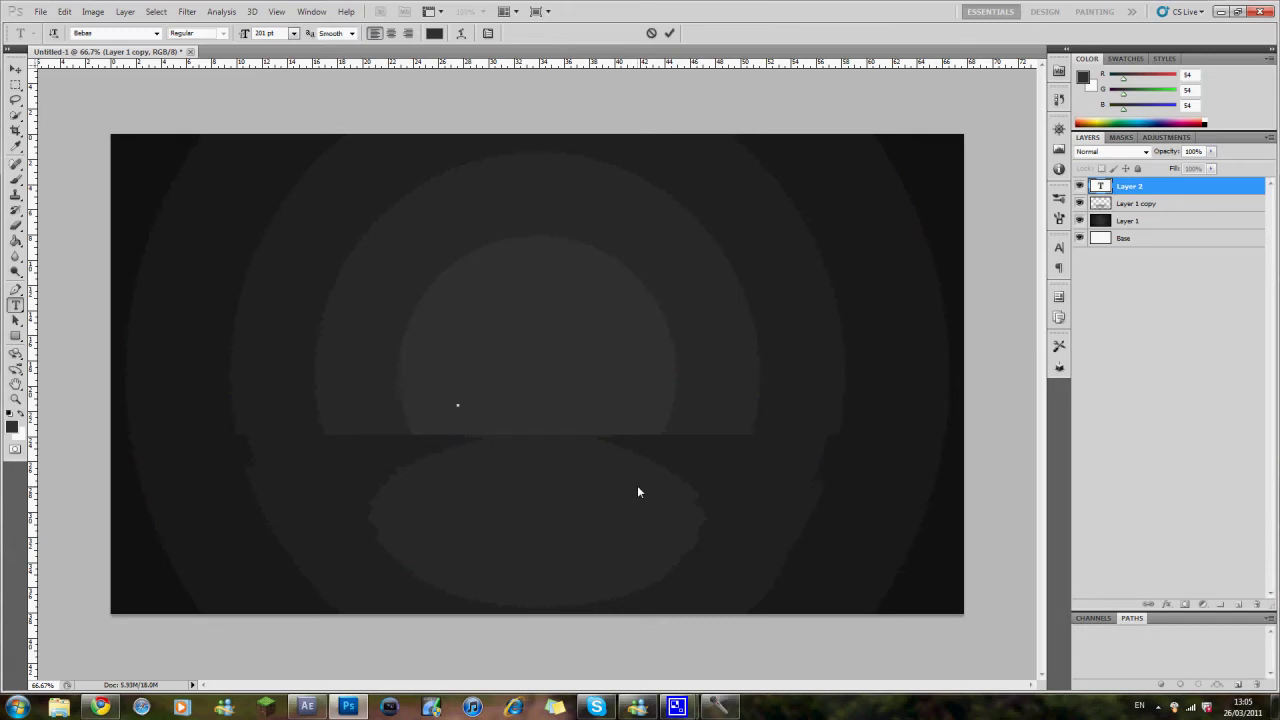
text(youtube)
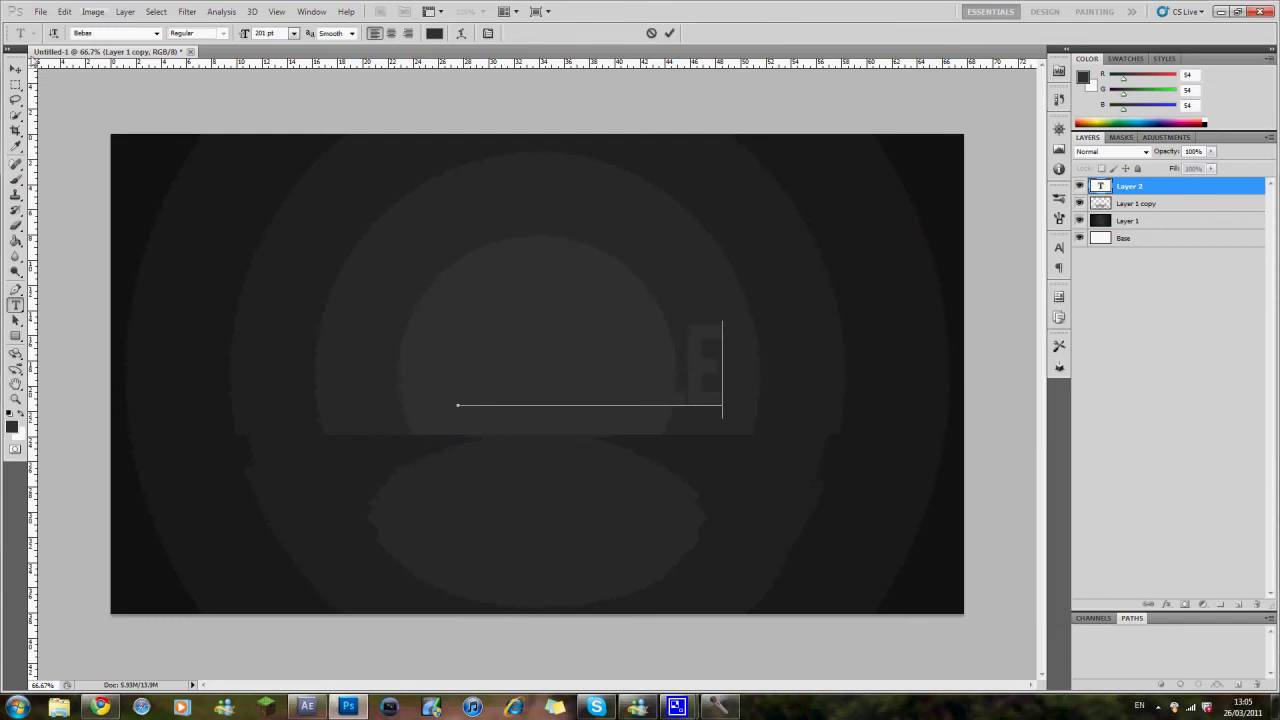
Move the Sample text so it is roughly centred and rests on the horizon line
click(15, 69)
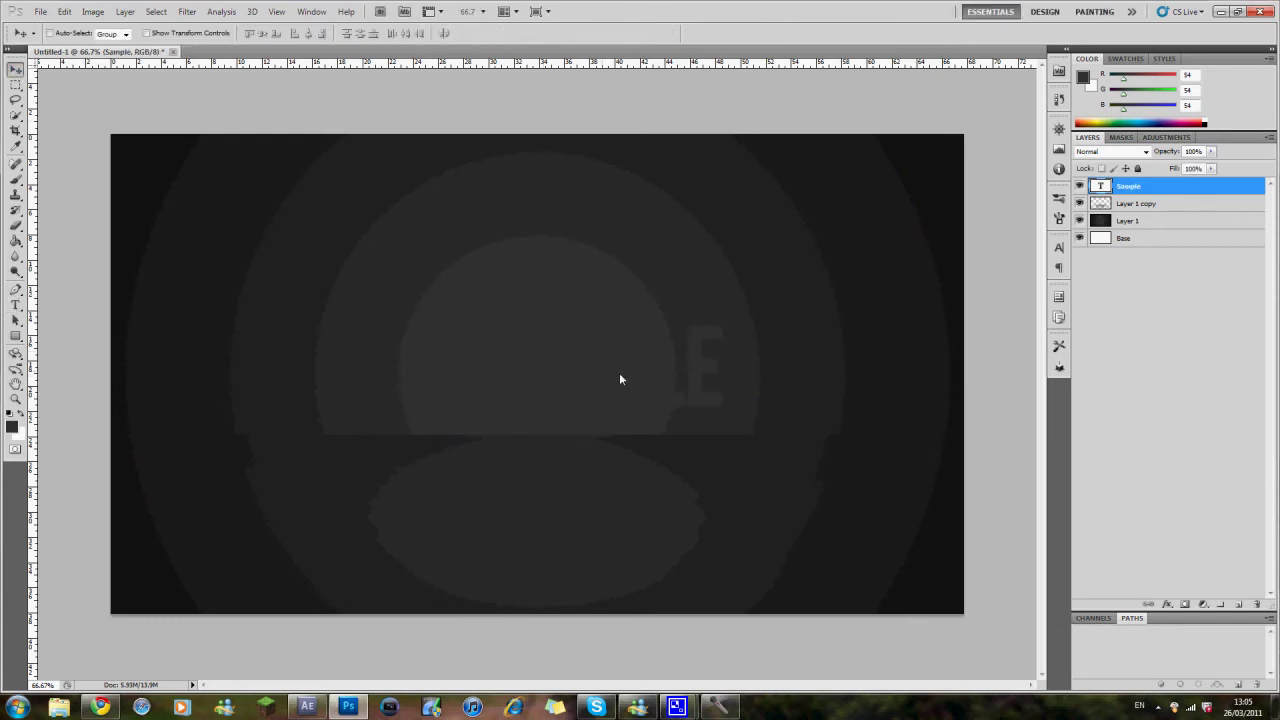
drag(582, 385, 565, 389)
drag(534, 66, 590, 26)
Apply the light silver preset style with drop shadow and gradient overlay to the Sample text layer
click(1167, 60)
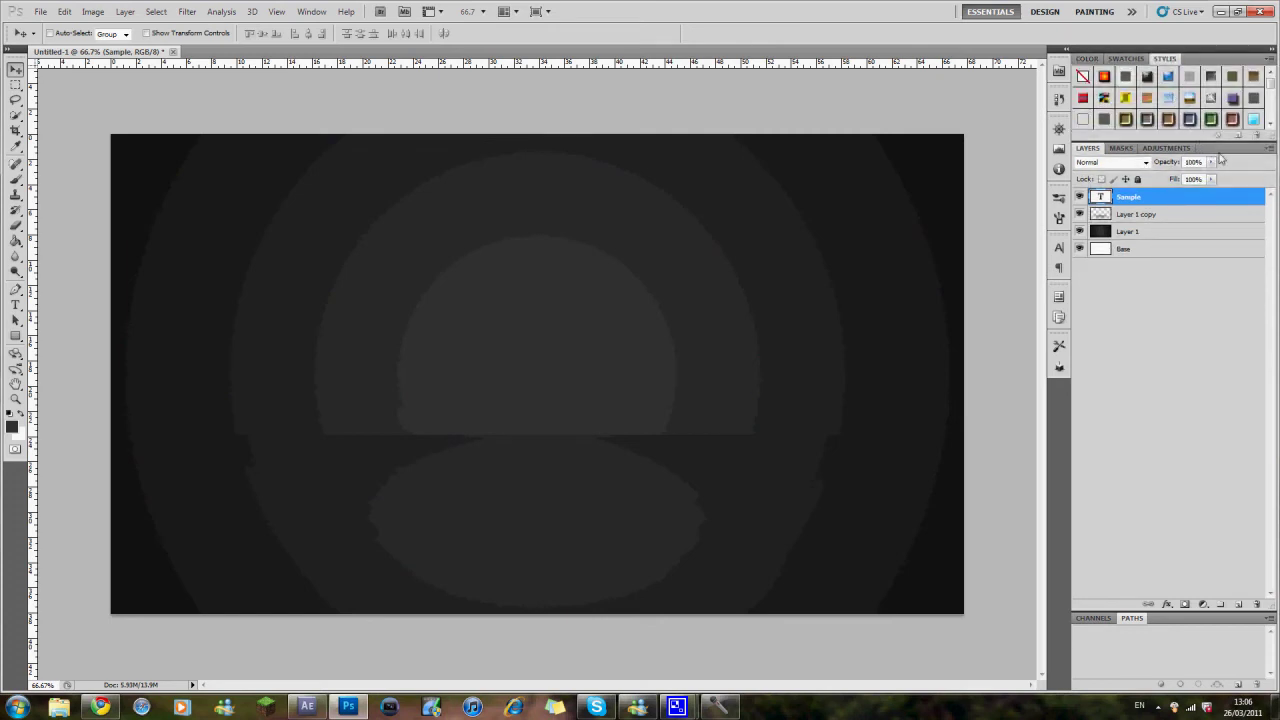
drag(1231, 148, 1225, 342)
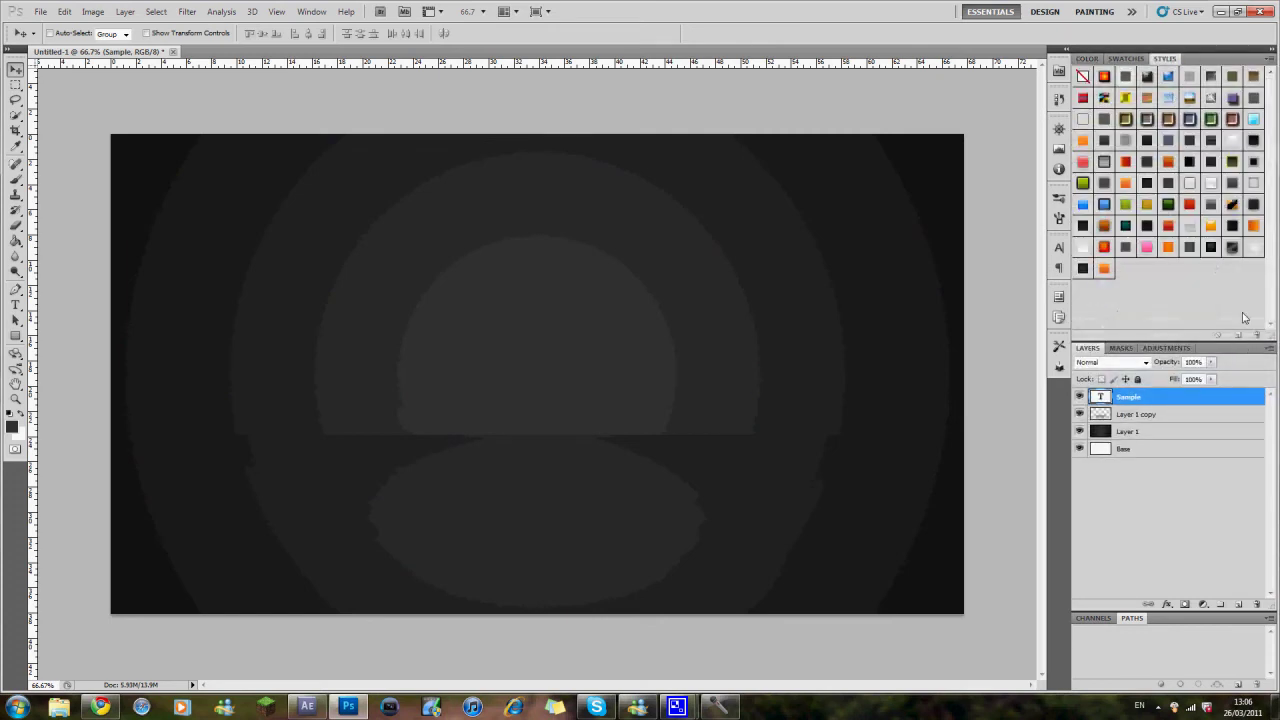
click(1193, 229)
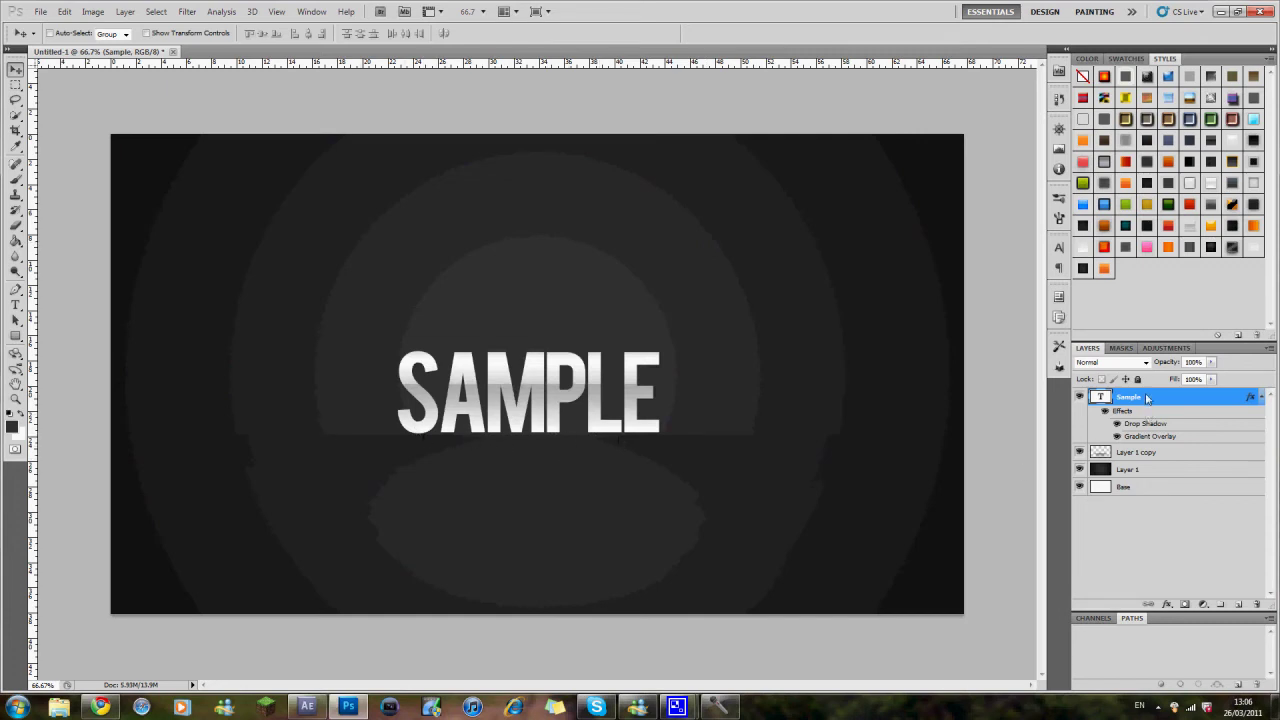
Duplicate the Sample text layer, flip the copy vertically and apply the transformation
drag(1147, 401, 1238, 606)
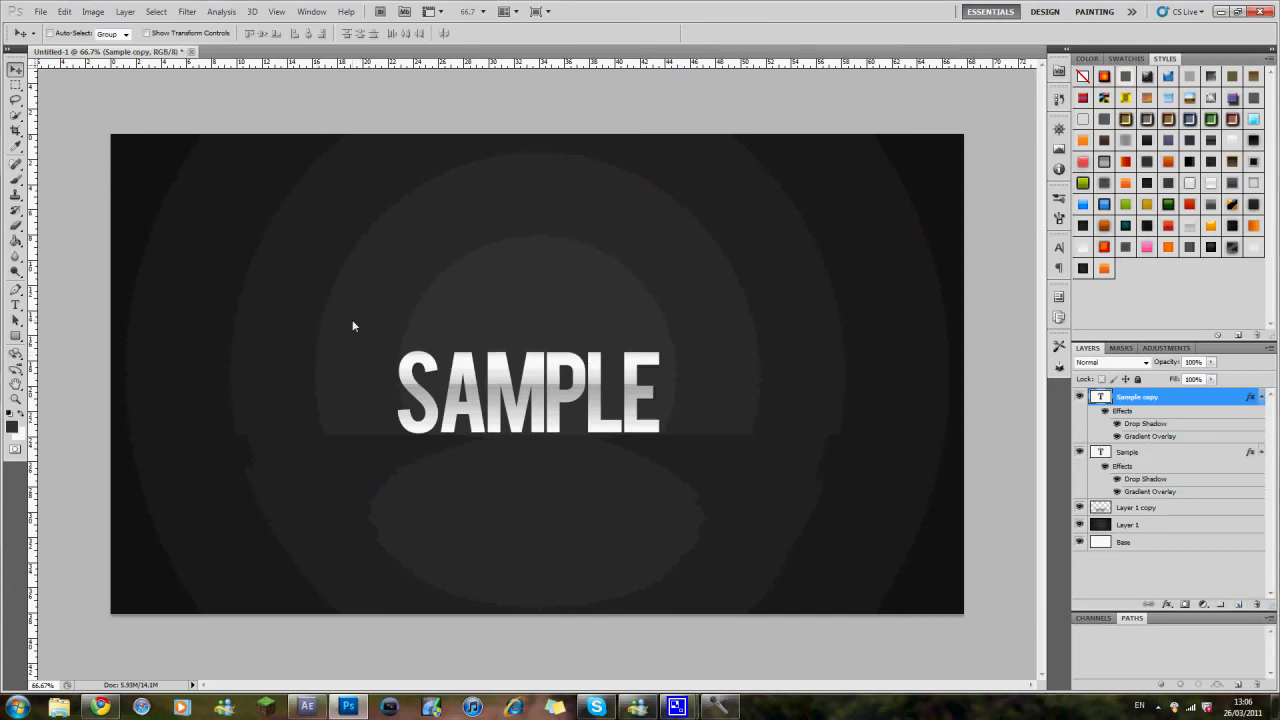
key(ctrl+t)
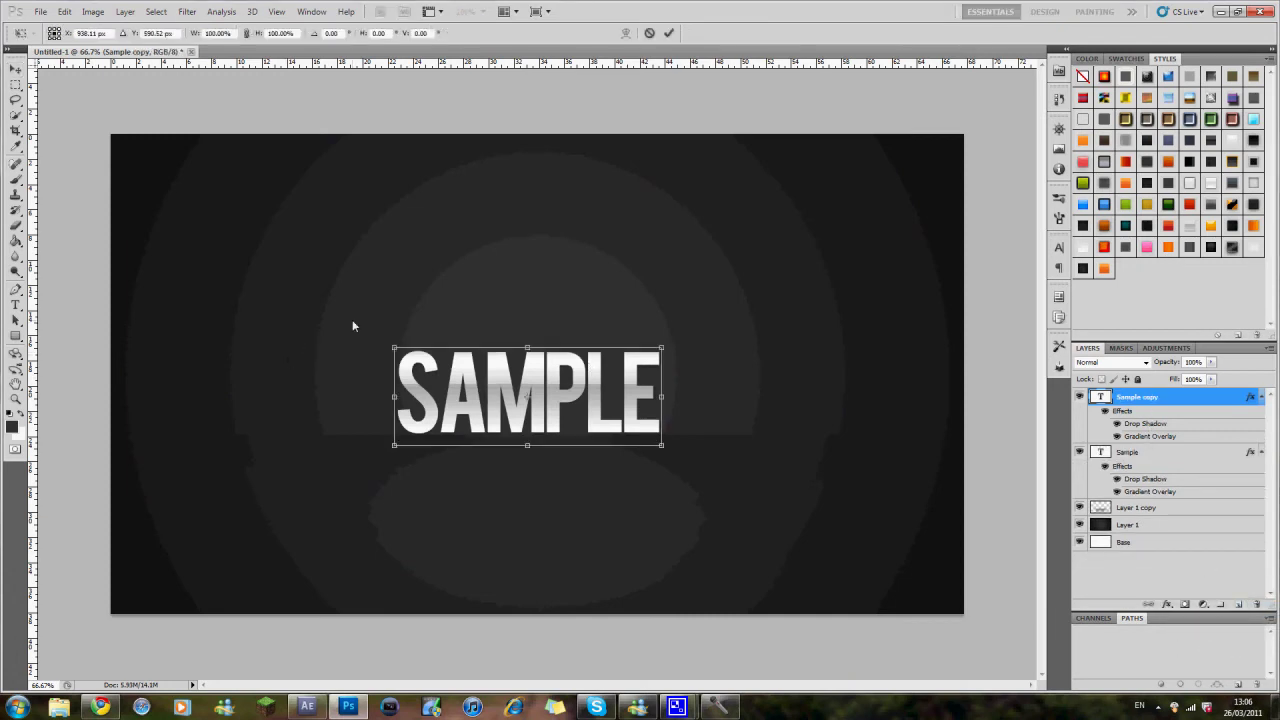
right_click(455, 384)
click(513, 585)
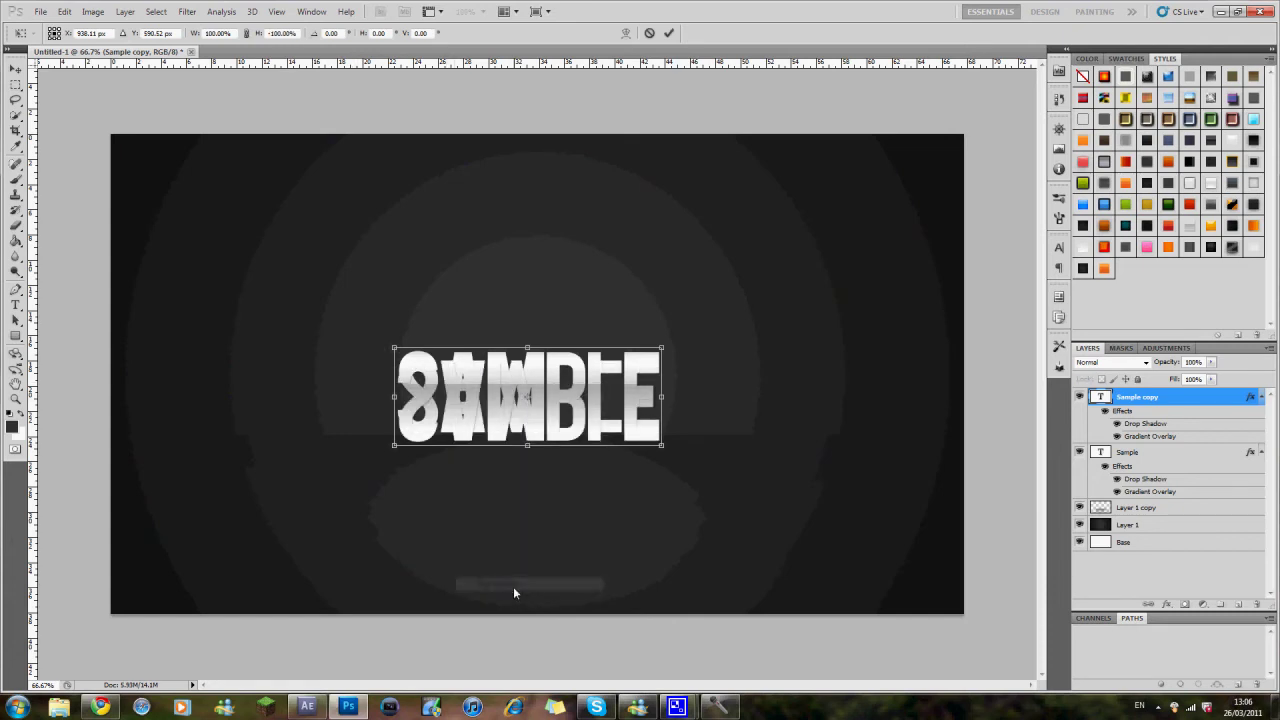
click(14, 70)
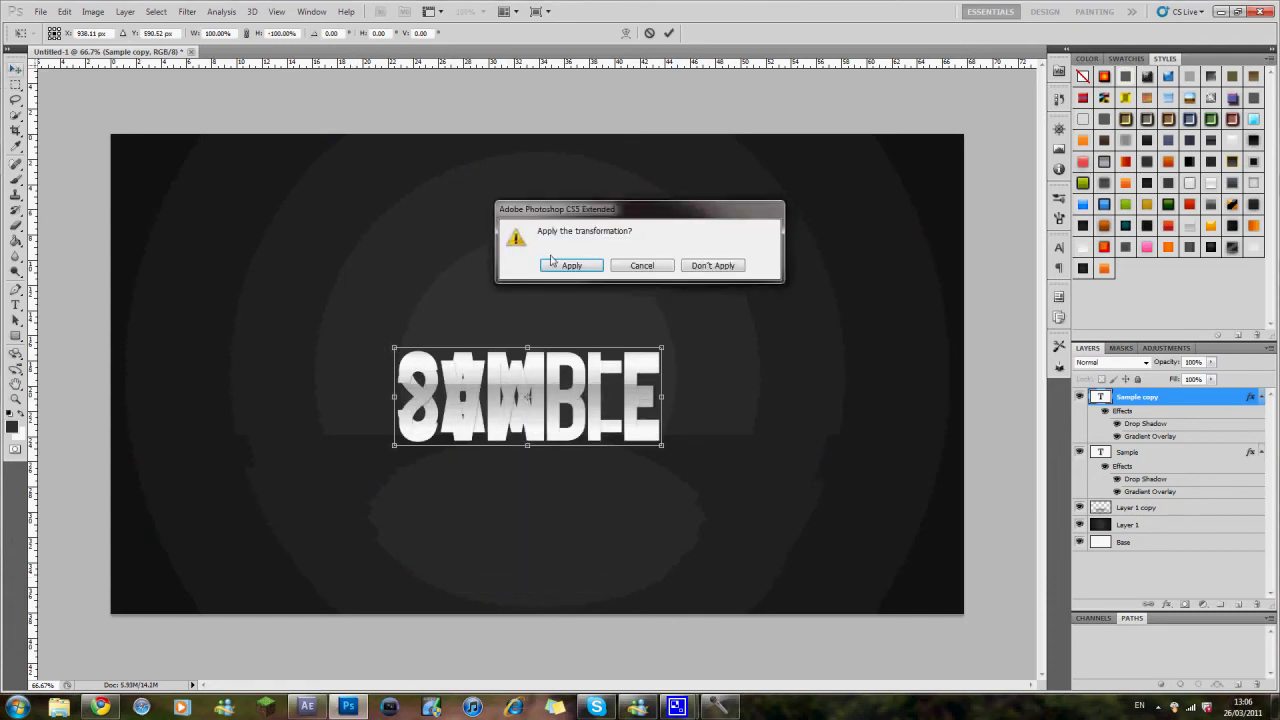
click(559, 267)
Move the flipped Sample copy straight down until it sits directly beneath the original text, mirroring it at the horizon line
key(Down)
key(Down)
key(Down)
key(Down)
key(Down)
key(Down)
key(Down)
key(Down)
key(Down)
key(Down)
key(Down)
key(Down)
key(Down)
key(Down)
key(Down)
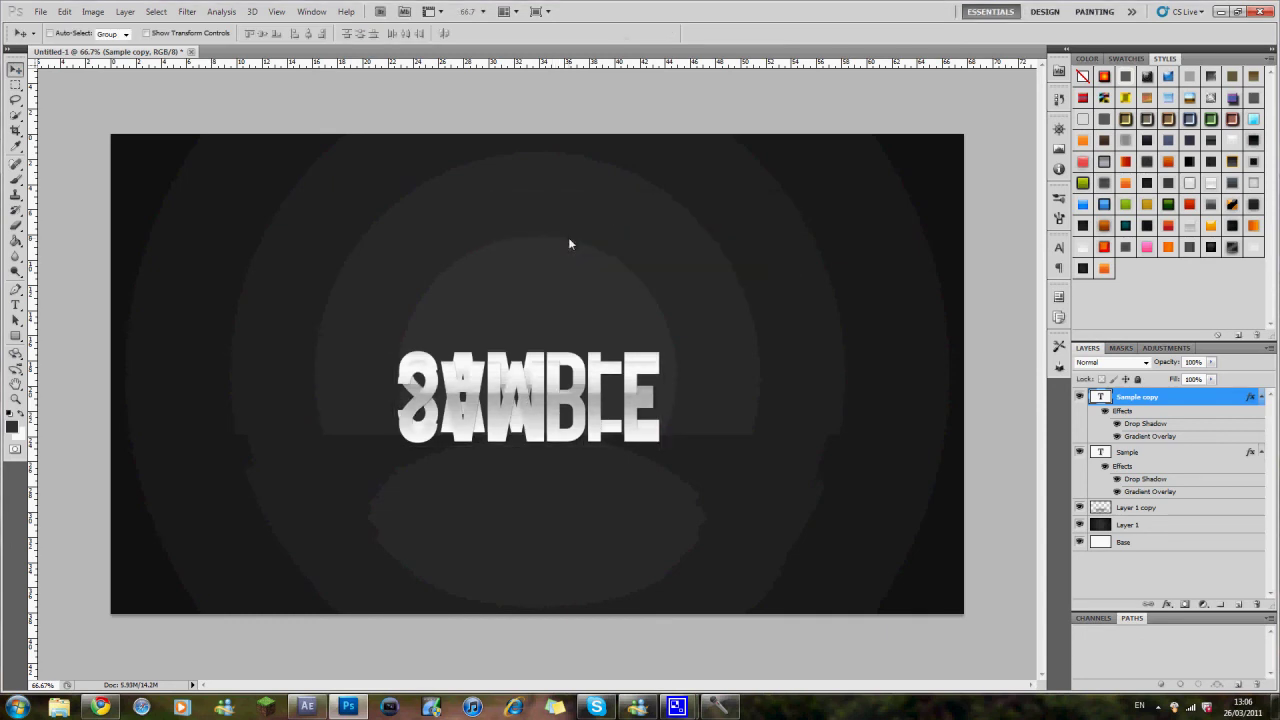
key(Down)
key(Down)
key(Down)
key(Down)
key(Down)
key(Down)
key(Down)
key(Down)
key(Down)
key(Down)
key(Down)
key(Down)
key(Down)
key(Down)
key(Down)
key(Down)
key(Down)
key(Down)
key(Down)
key(Down)
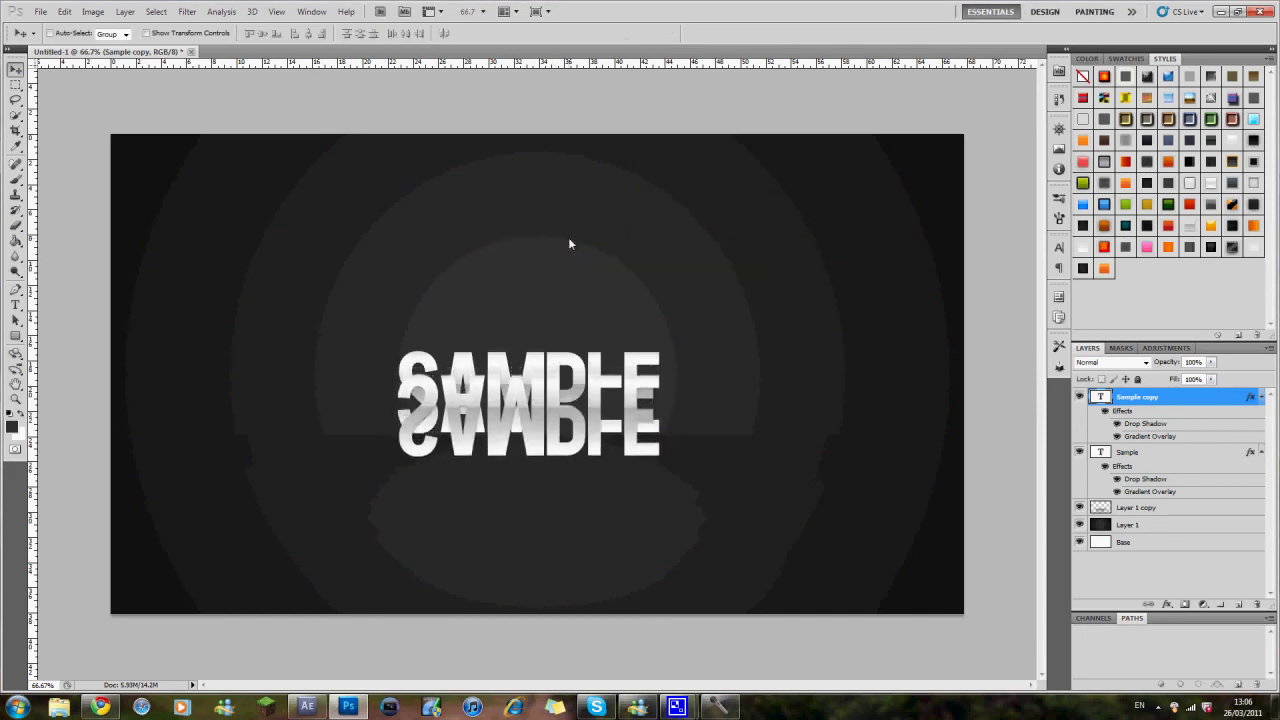
key(Down)
key(Down)
key(Down)
key(Down)
key(Down)
key(Down)
key(Down)
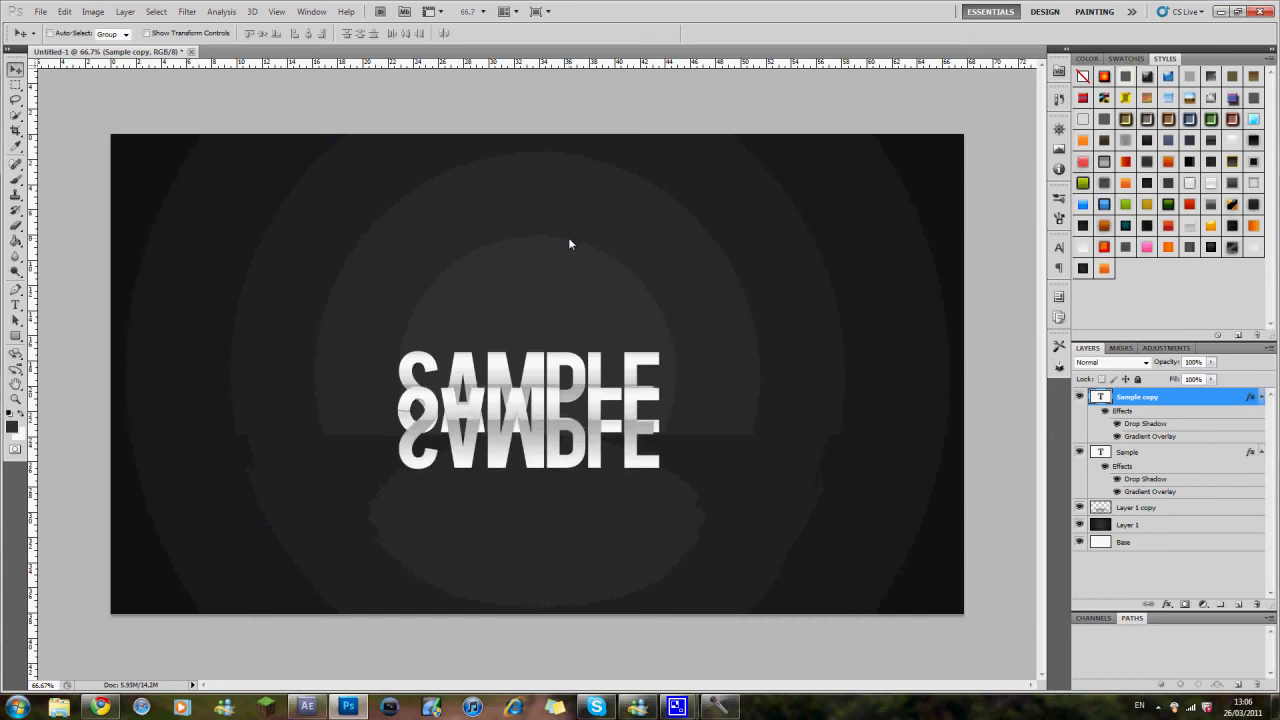
key(Down)
key(Down)
key(Down)
key(Down)
key(Down)
key(Down)
key(Down)
key(Down)
key(Down)
key(Down)
key(Down)
key(Down)
key(Down)
key(Down)
key(Down)
key(Down)
key(Down)
key(Down)
key(Down)
key(Down)
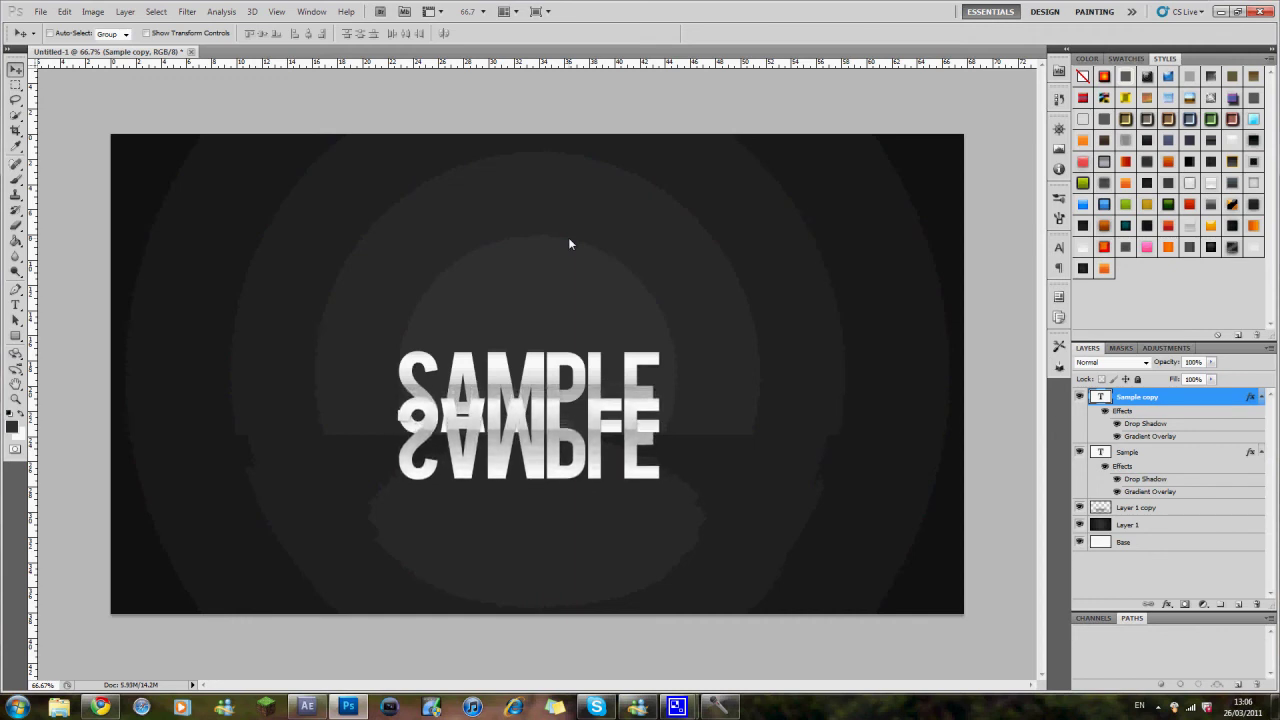
key(Down)
key(Down)
key(Down)
key(Down)
key(Down)
key(Down)
key(Down)
key(Down)
key(Down)
key(Down)
key(Down)
key(Down)
key(Down)
key(Down)
key(Down)
key(Down)
key(Down)
key(Down)
key(Down)
key(Down)
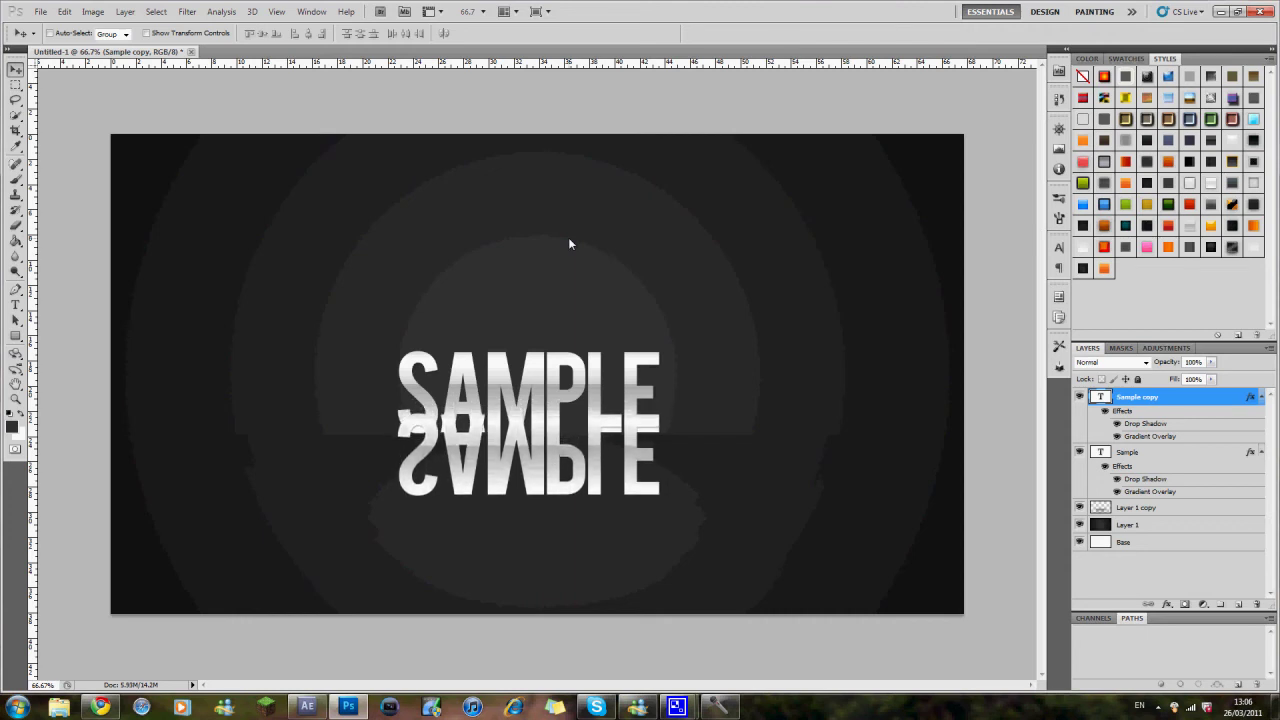
key(Down)
key(Down)
key(Down)
key(Down)
key(Down)
key(Down)
key(Down)
key(Down)
key(Down)
key(Down)
key(Down)
key(Down)
key(Down)
key(Down)
key(Down)
key(Down)
key(Down)
key(Down)
key(Down)
key(Down)
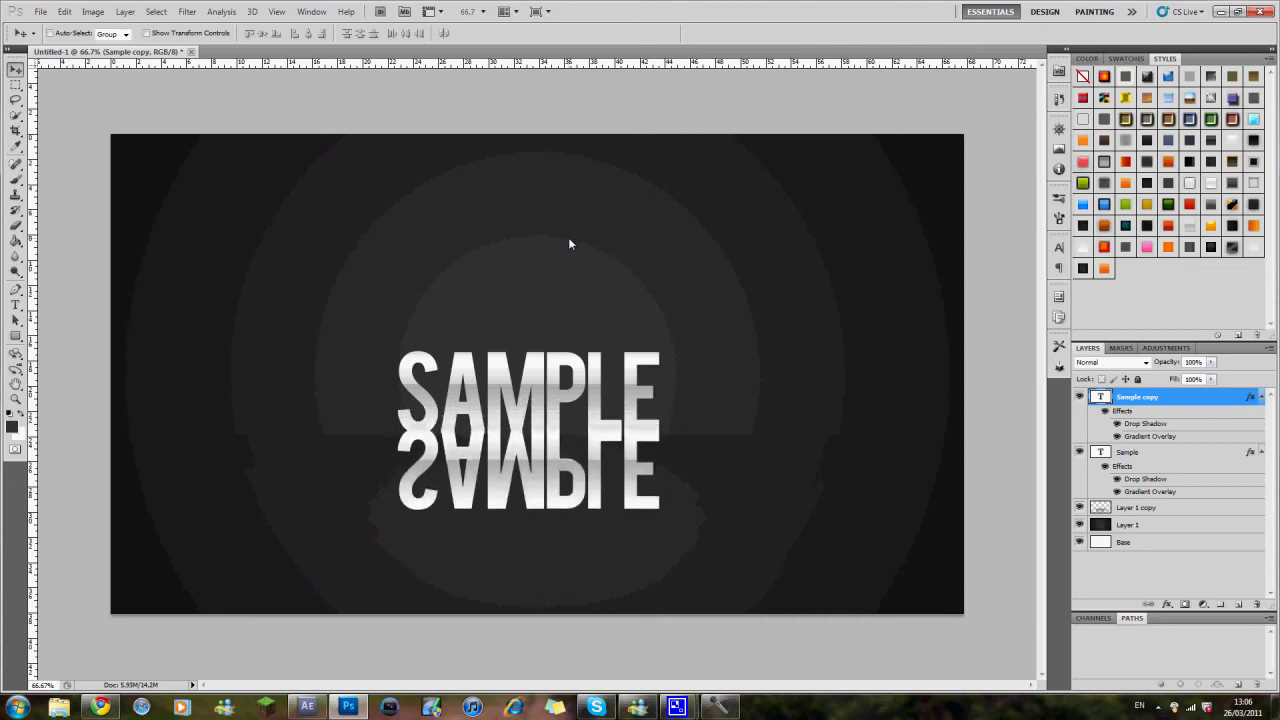
key(Down)
key(Down)
key(Down)
key(Down)
key(Down)
key(Down)
key(Down)
key(Down)
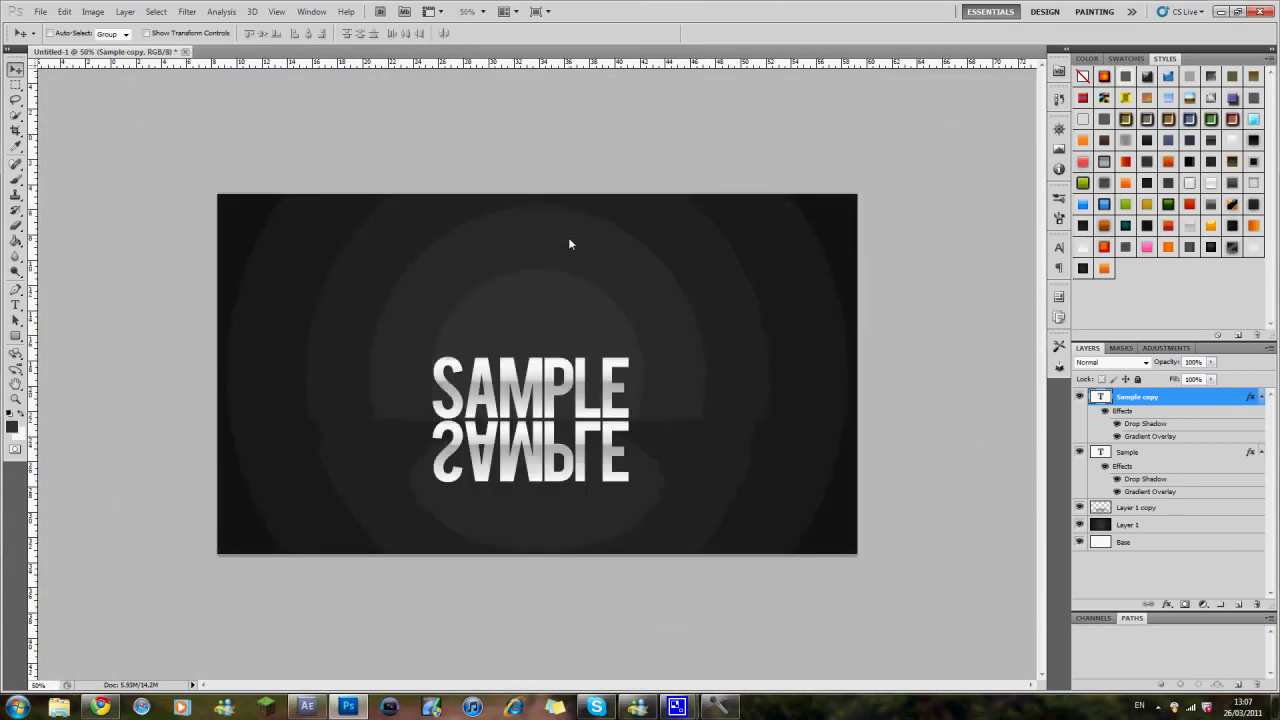
Rasterize the Sample copy layer and fade the reflection's lower part with the soft 1399 px eraser
key(ctrl+minus)
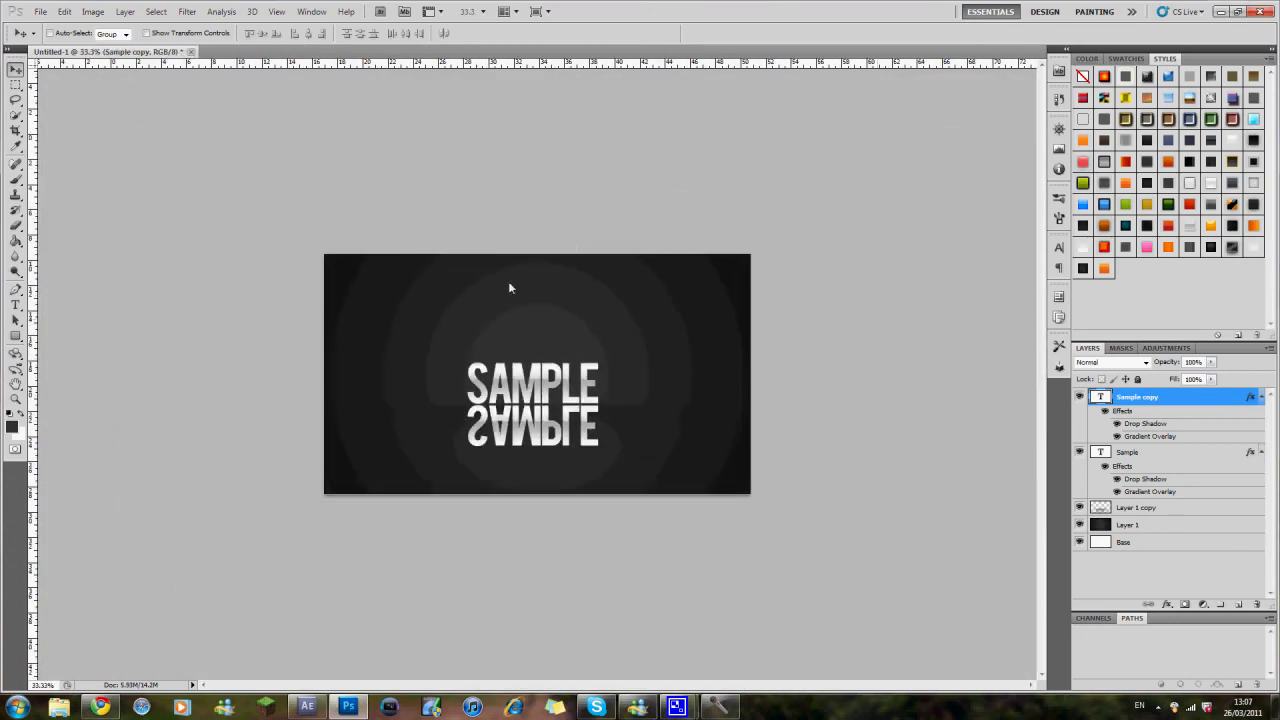
click(16, 225)
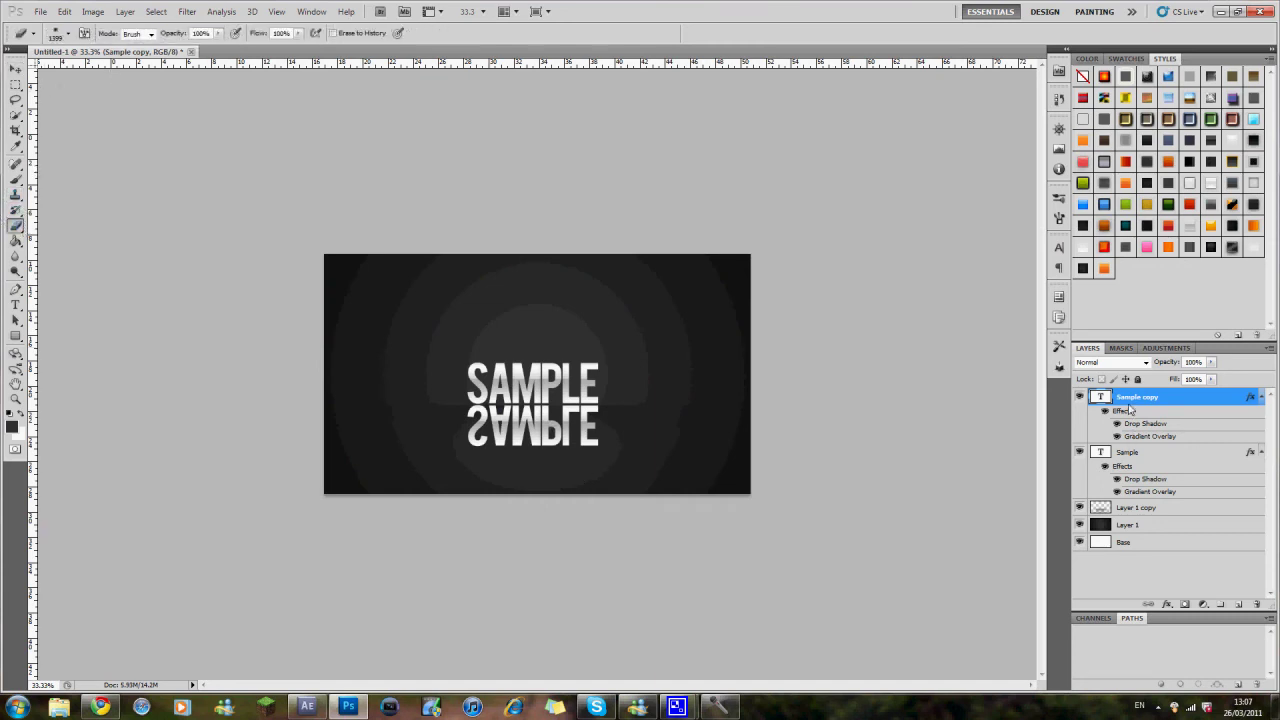
click(495, 430)
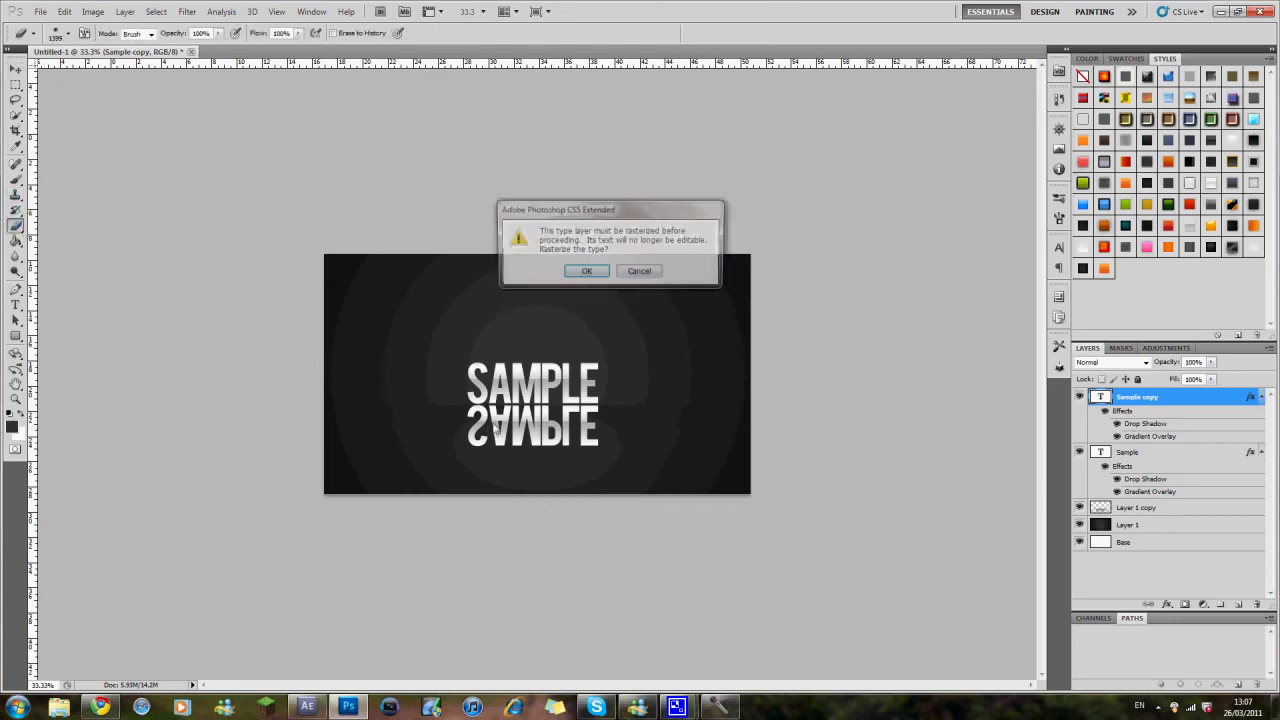
click(587, 271)
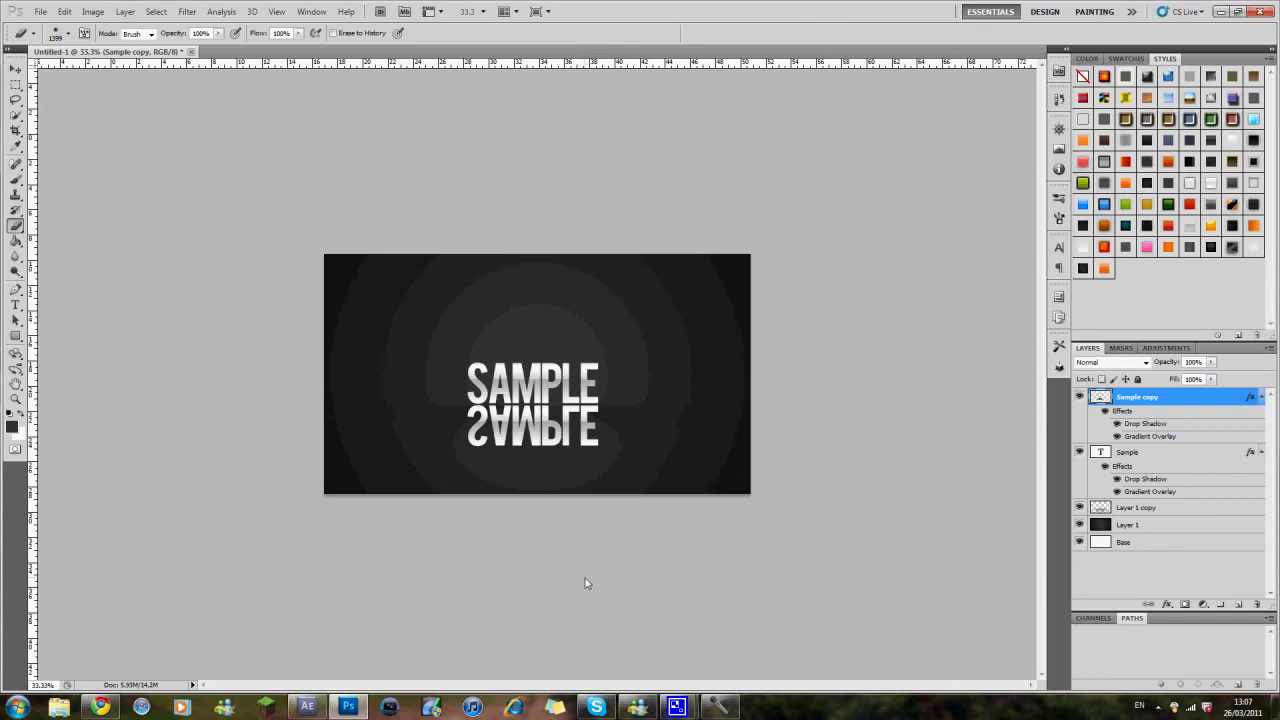
mouse_move(587, 583)
mouse_down()
mouse_move(391, 583)
mouse_move(643, 574)
mouse_move(348, 585)
mouse_move(320, 520)
mouse_up()
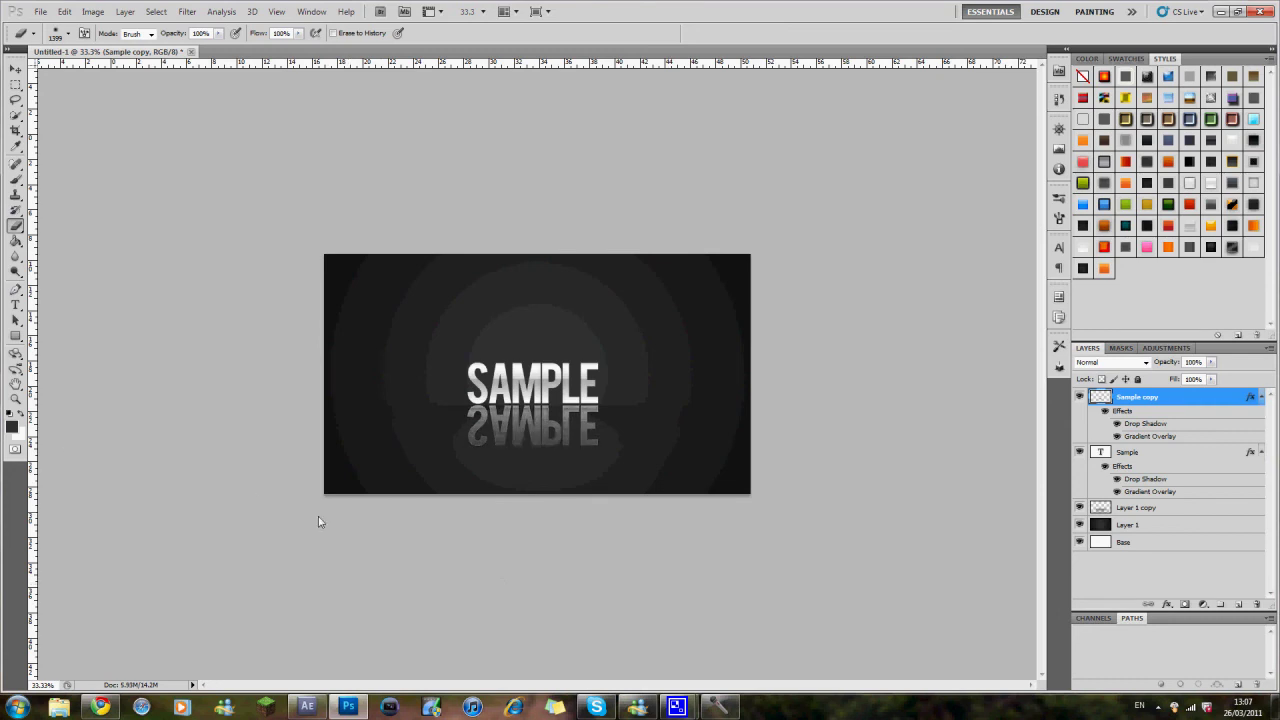
Set the eraser size to 200 px at 0% hardness and erase along the lower edge of the reflected text
click(60, 34)
drag(68, 70, 101, 77)
text(200)
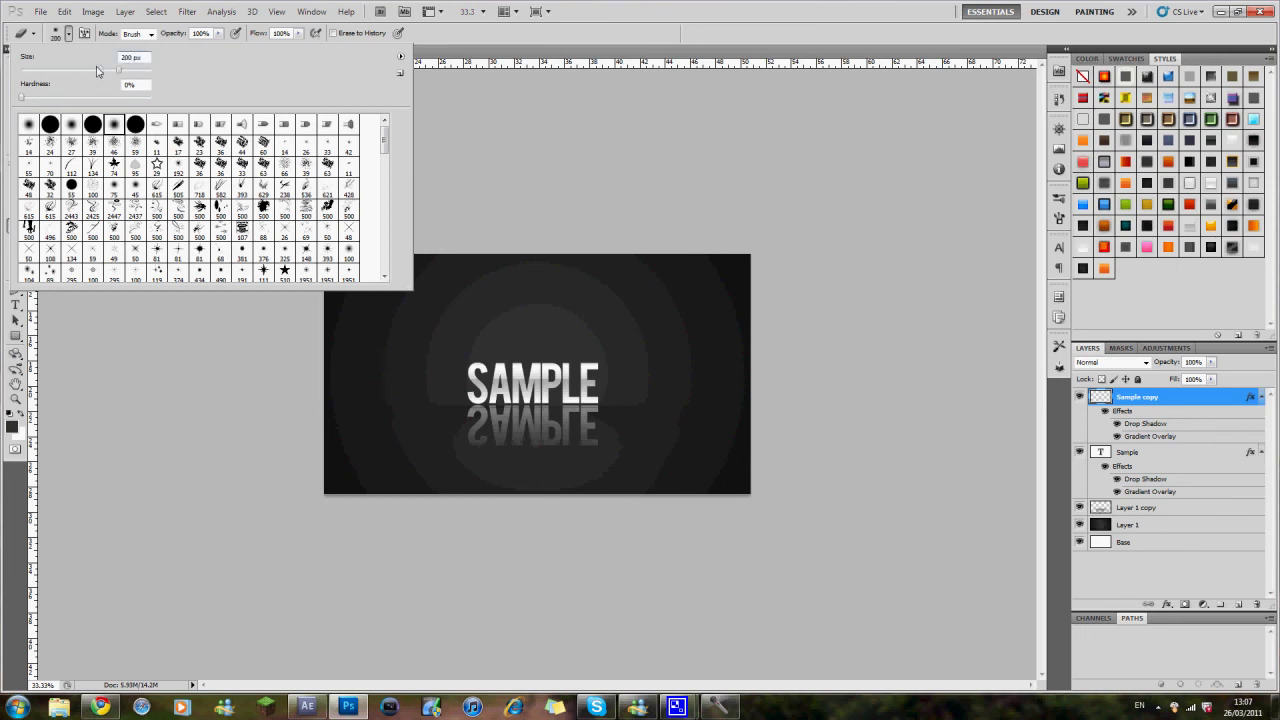
key(Return)
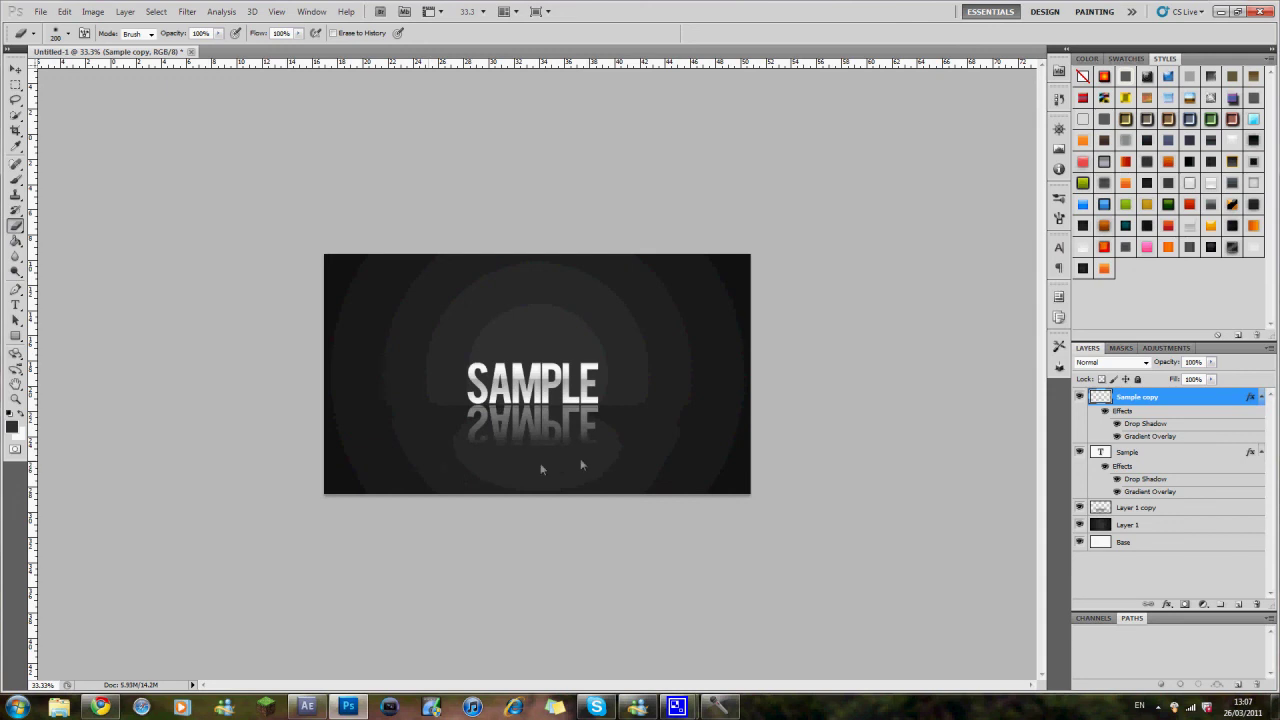
Lower the Sample copy layer's opacity to 58%
key(ctrl+plus)
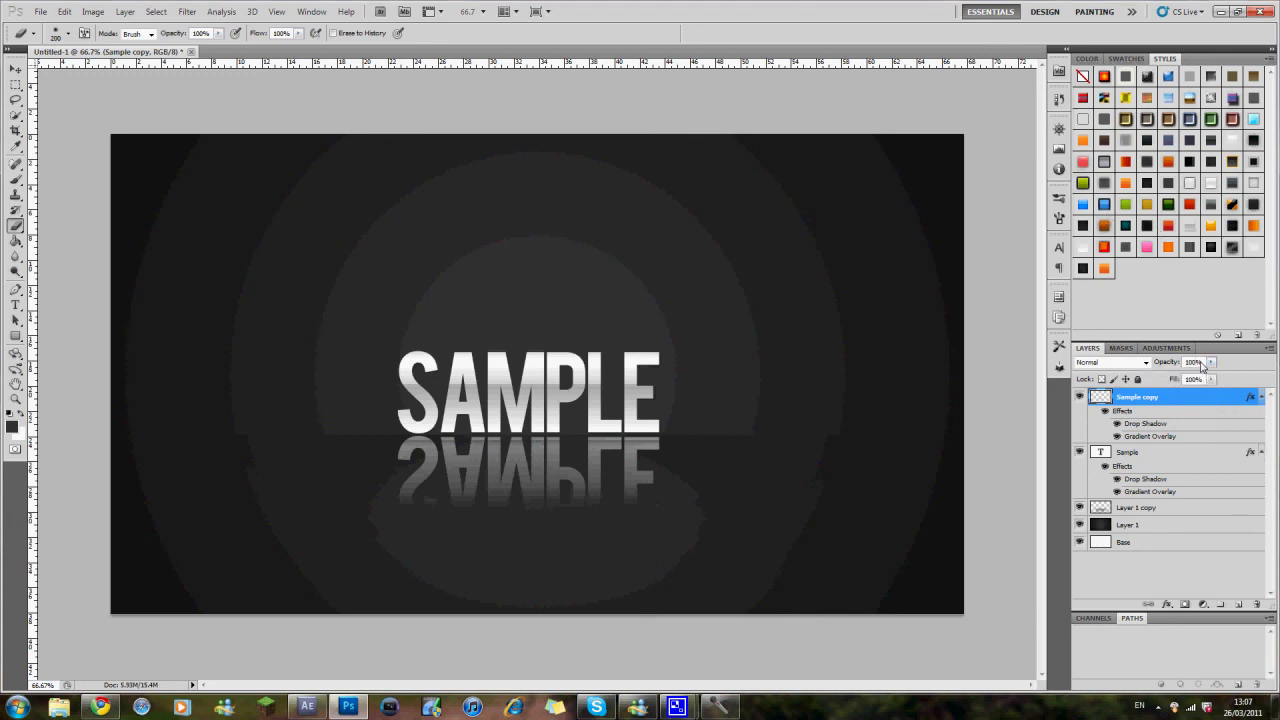
click(1211, 362)
drag(1217, 379, 1184, 384)
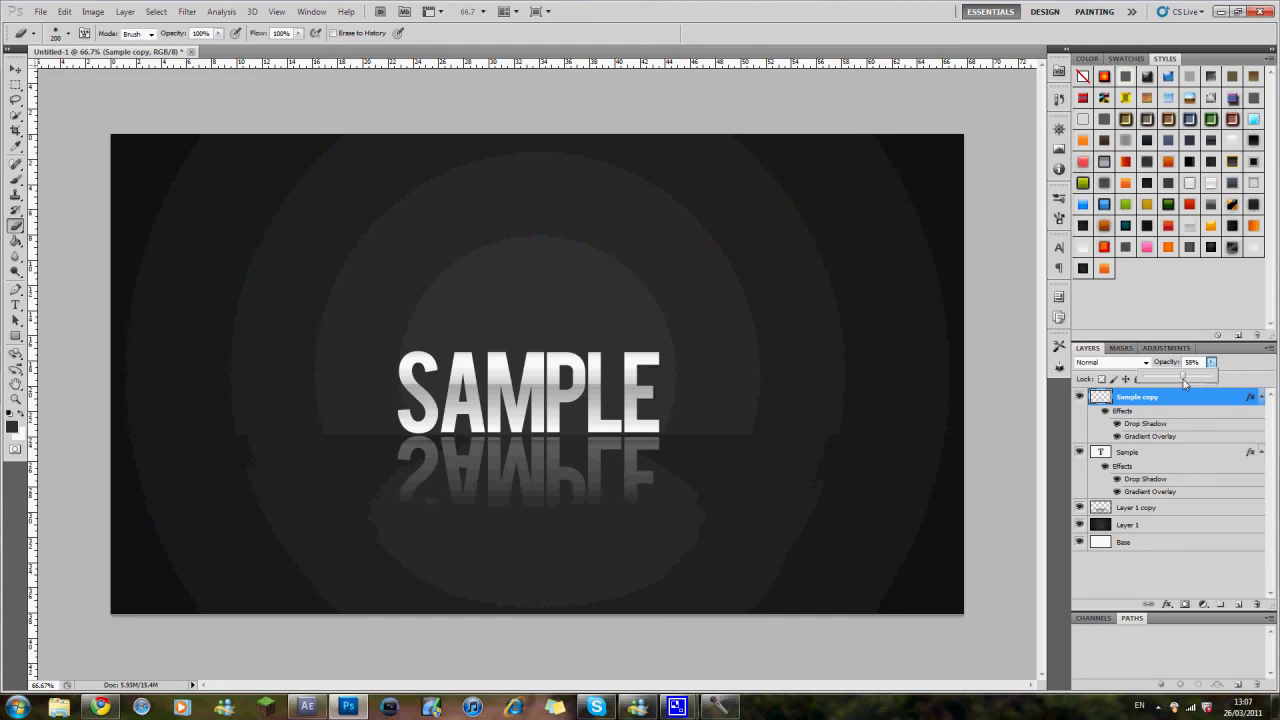